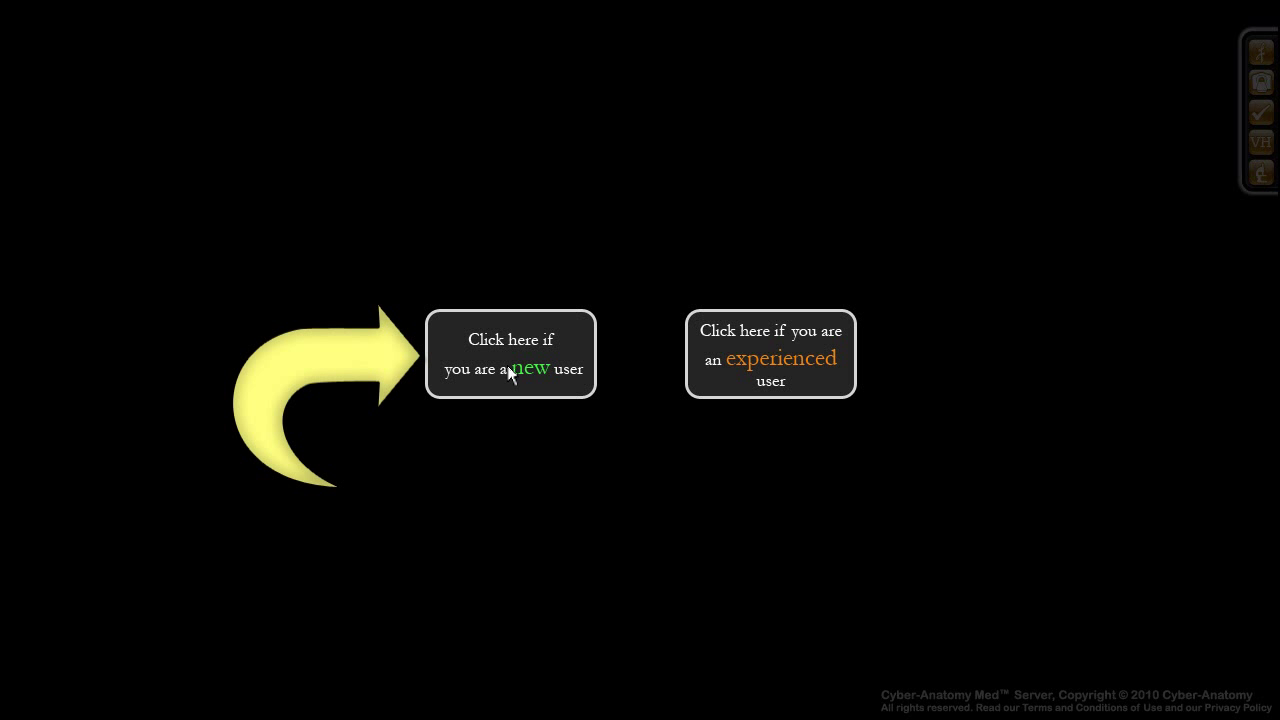
- Start Cyber-Anatomy Med as a new user from the start screen
{"action": "left_click", "coordinate": [514, 367]}
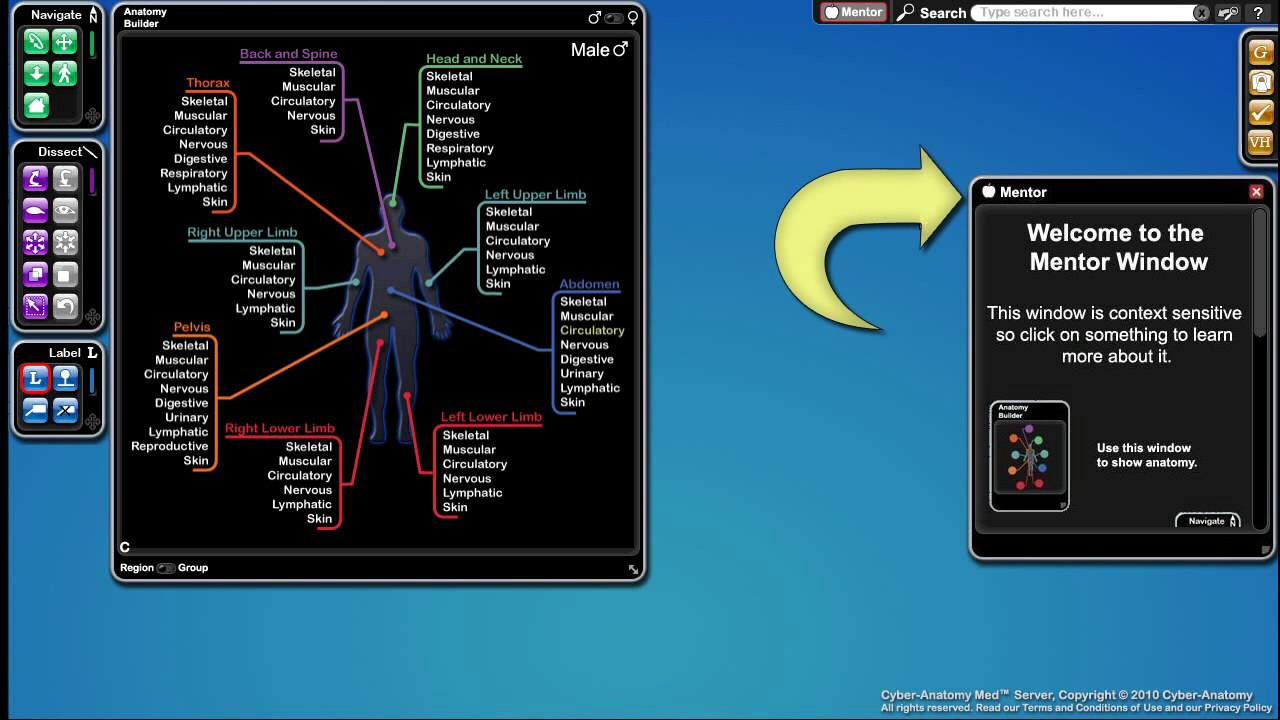
- Reposition the Mentor welcome window up and to the left, next to the Anatomy Builder region map
{"action": "left_click_drag", "start_coordinate": [1061, 192], "coordinate": [971, 95]}
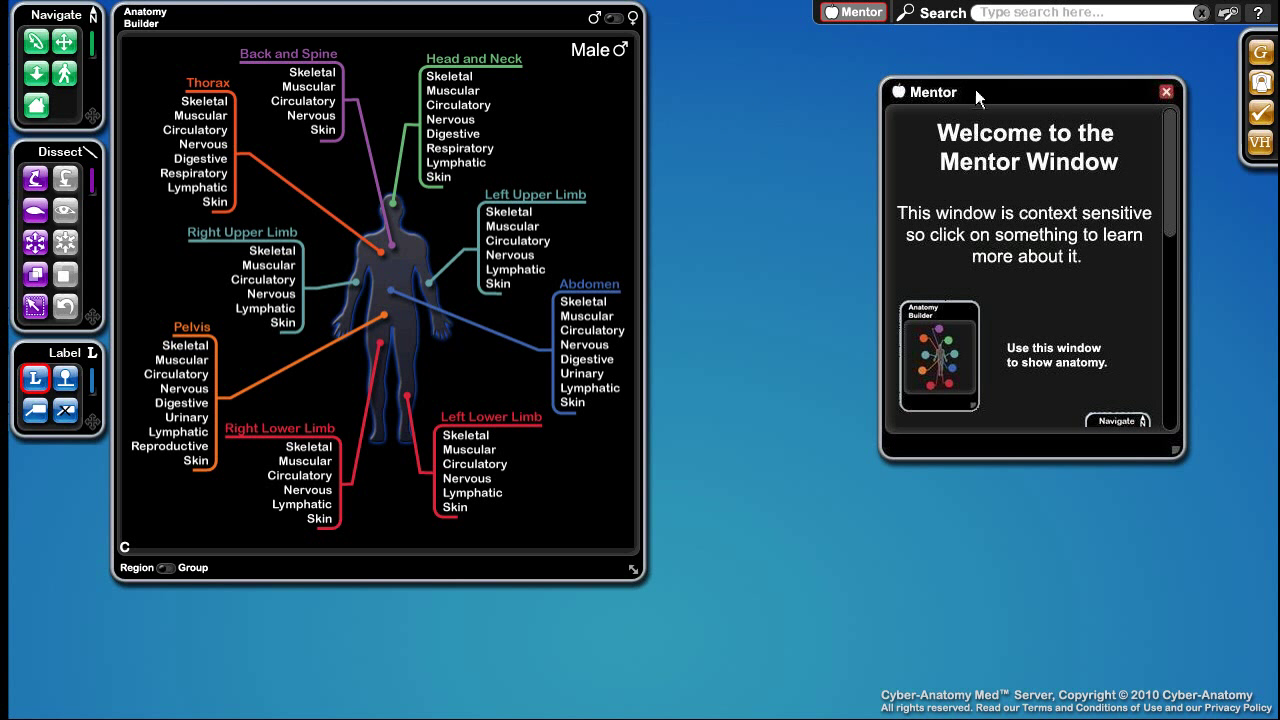
{"action": "left_click_drag", "start_coordinate": [971, 90], "coordinate": [914, 98]}
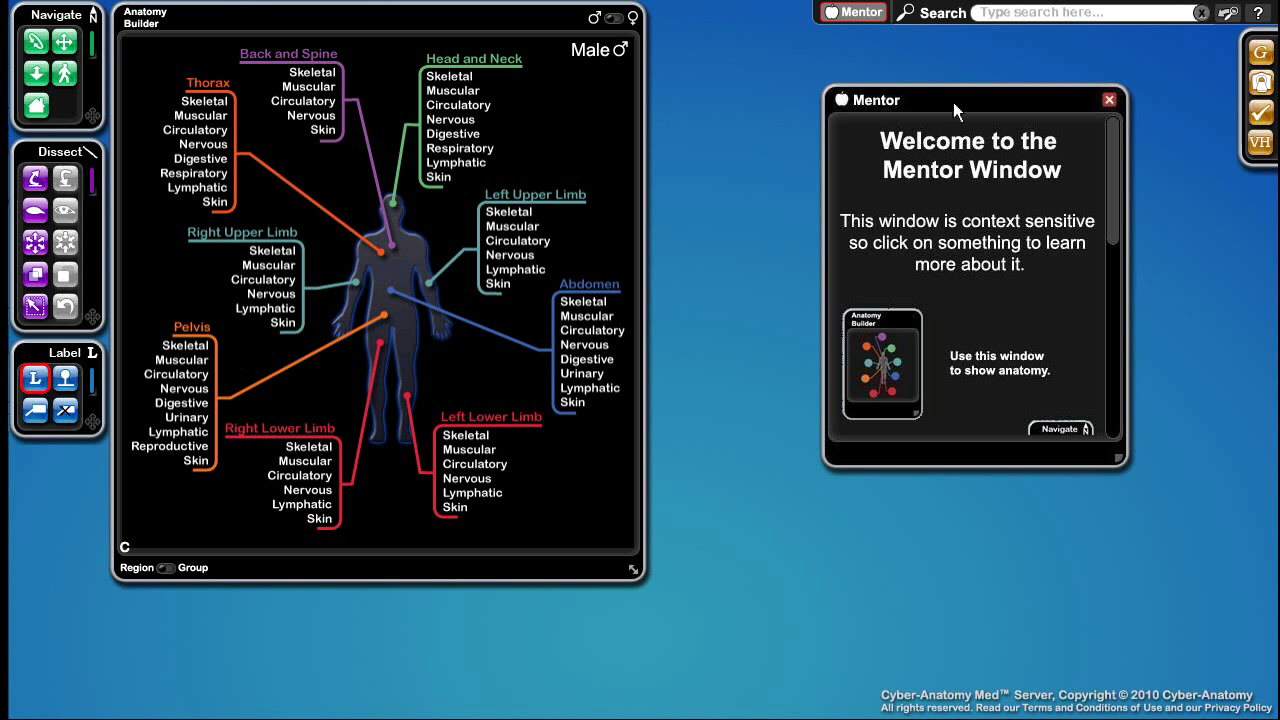
{"action": "left_click_drag", "start_coordinate": [953, 102], "coordinate": [932, 90]}
{"action": "mouse_move", "coordinate": [1095, 168]}
{"action": "left_mouse_down"}
{"action": "mouse_move", "coordinate": [1097, 213]}
{"action": "mouse_move", "coordinate": [1085, 159]}
{"action": "mouse_move", "coordinate": [1095, 272]}
{"action": "mouse_move", "coordinate": [1091, 178]}
{"action": "left_mouse_up"}
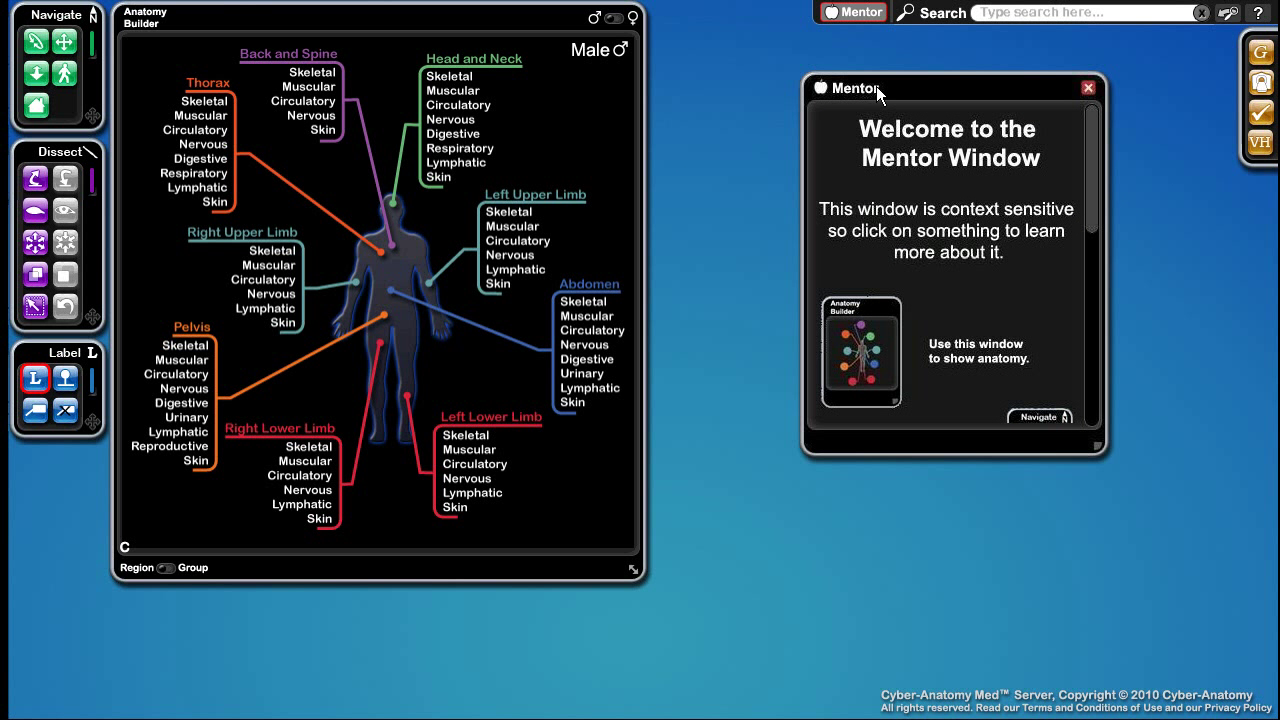
{"action": "left_click_drag", "start_coordinate": [876, 86], "coordinate": [861, 76]}
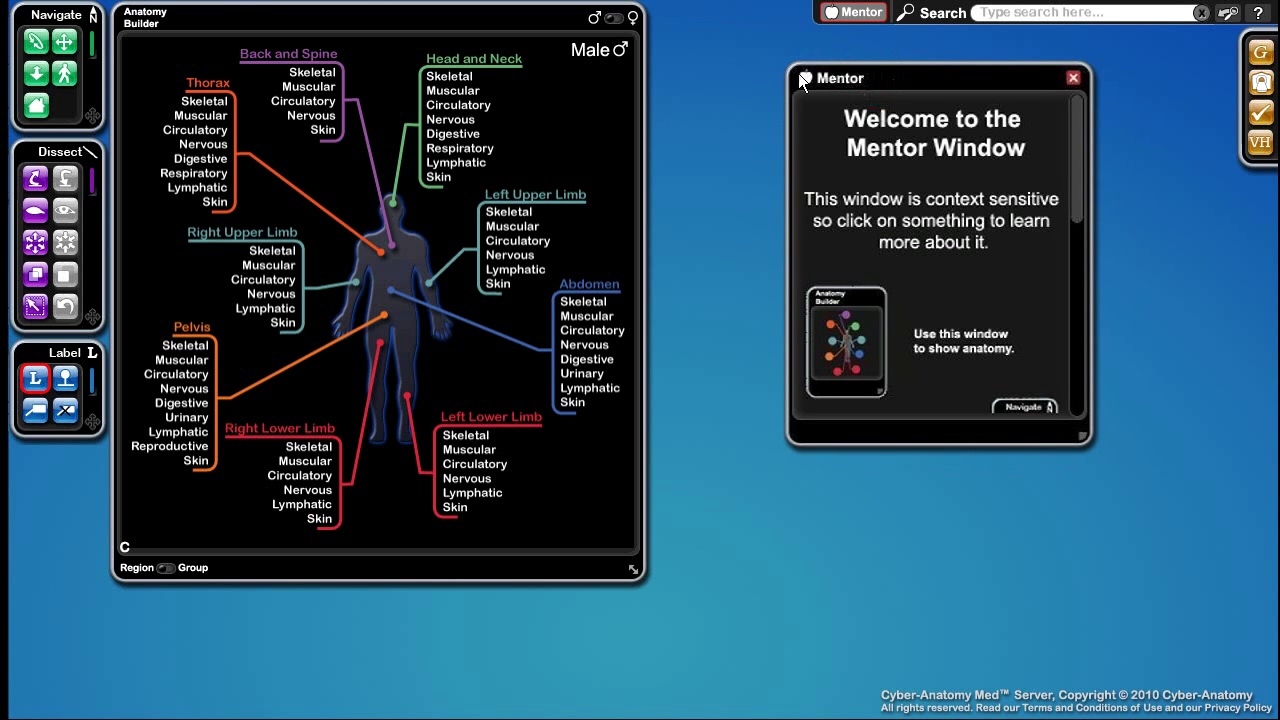
- Read the Mentor help for the Peel, Explode and Pin tools, leaving Pin active and Mentor lowered
{"action": "left_click", "coordinate": [35, 180]}
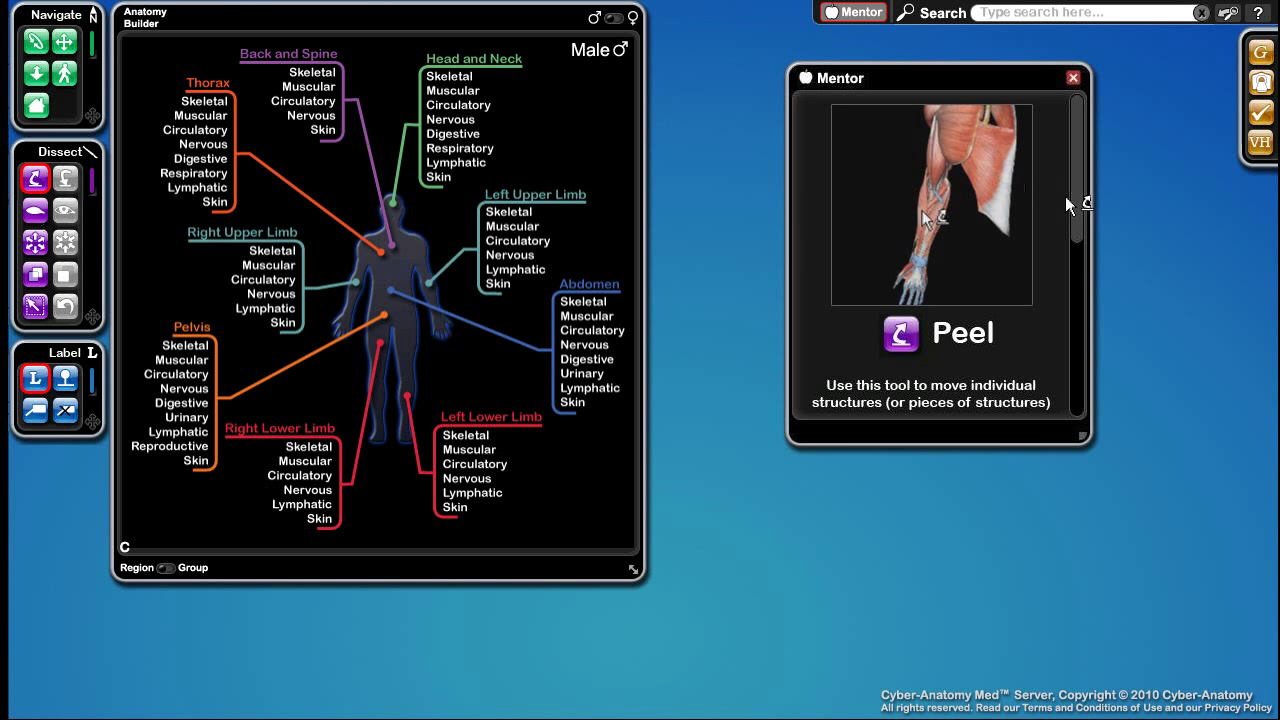
{"action": "left_click", "coordinate": [1078, 155]}
{"action": "mouse_move", "coordinate": [1079, 157]}
{"action": "left_mouse_down"}
{"action": "mouse_move", "coordinate": [1079, 366]}
{"action": "mouse_move", "coordinate": [1075, 137]}
{"action": "left_mouse_up"}
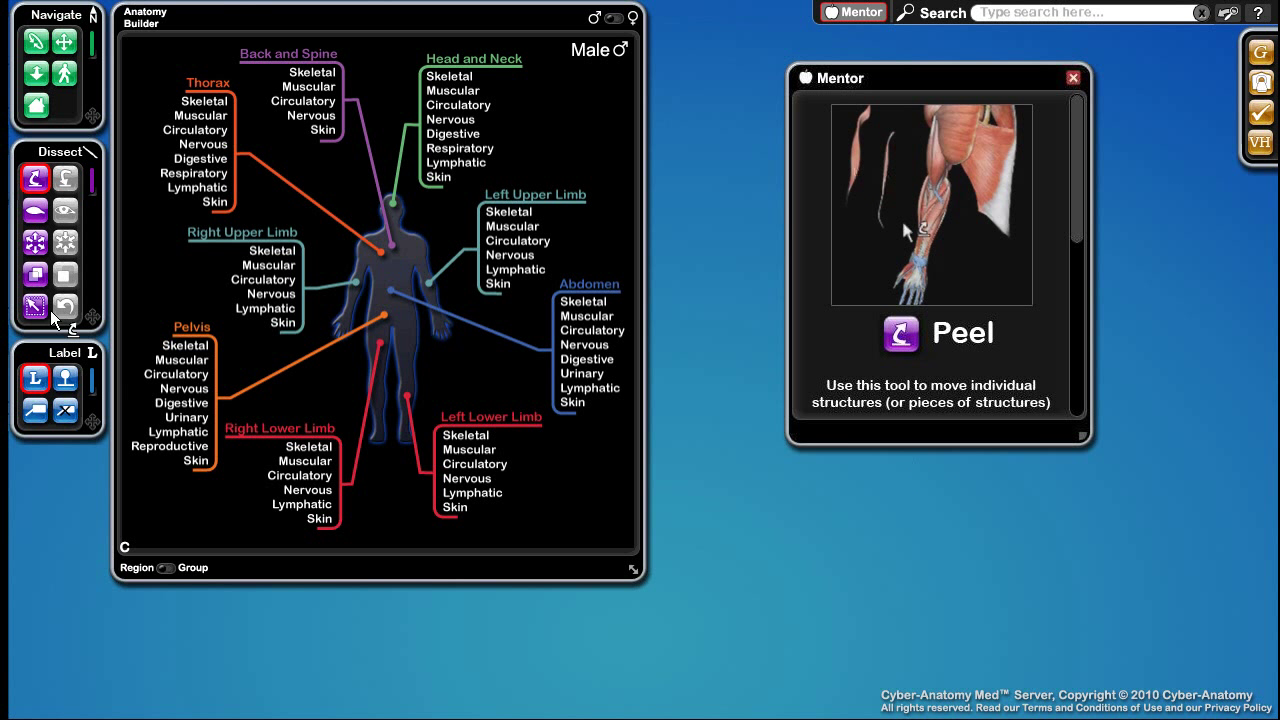
{"action": "left_click", "coordinate": [35, 245]}
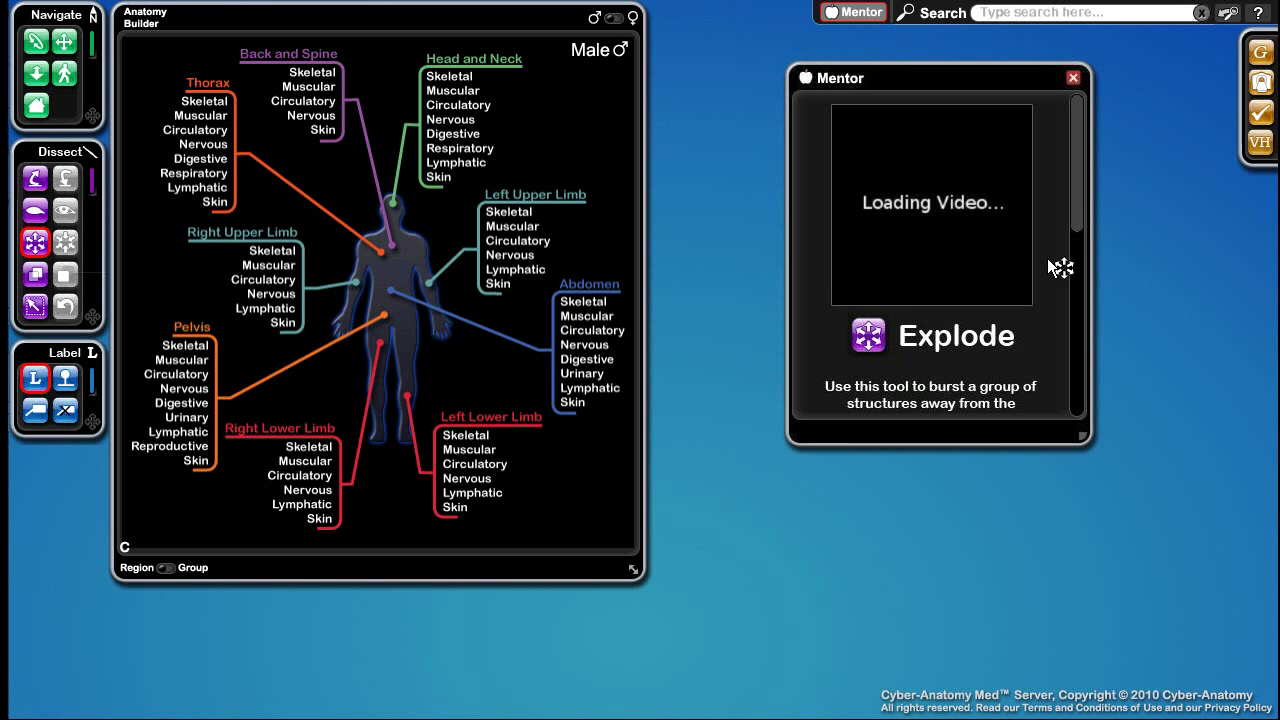
{"action": "mouse_move", "coordinate": [1077, 226]}
{"action": "left_mouse_down"}
{"action": "mouse_move", "coordinate": [1085, 362]}
{"action": "mouse_move", "coordinate": [1080, 214]}
{"action": "left_mouse_up"}
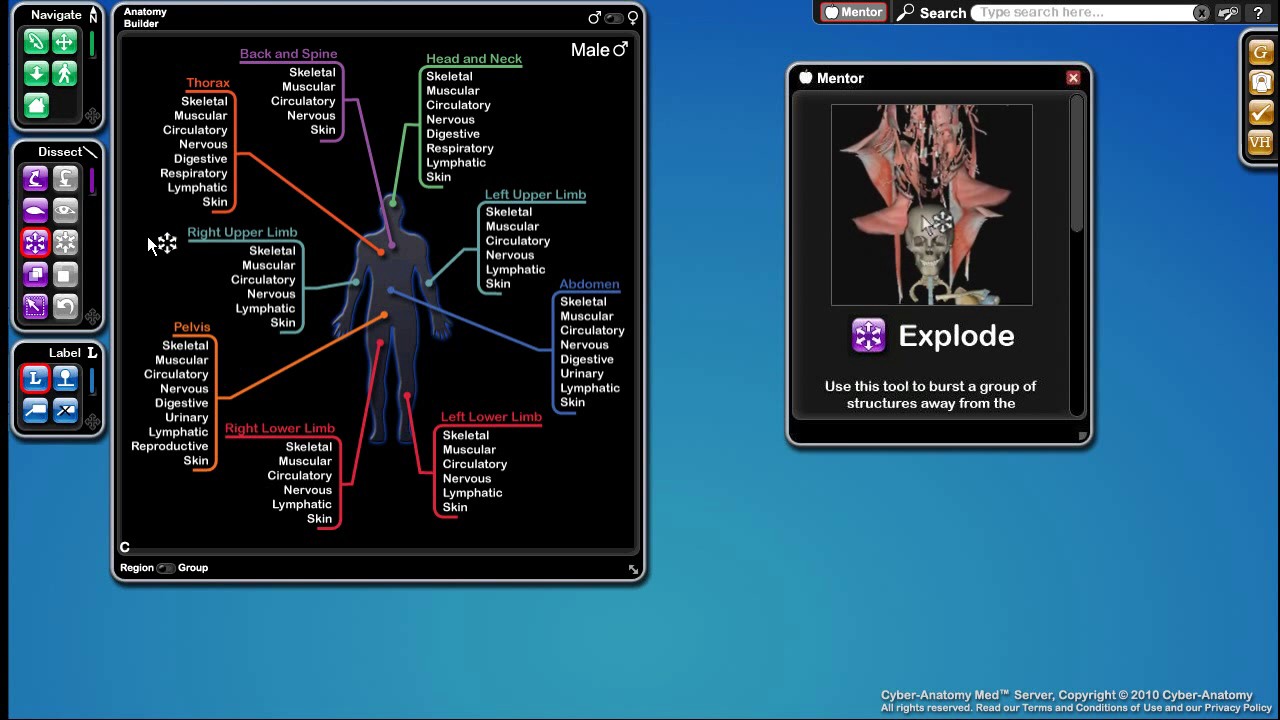
{"action": "left_click", "coordinate": [60, 376]}
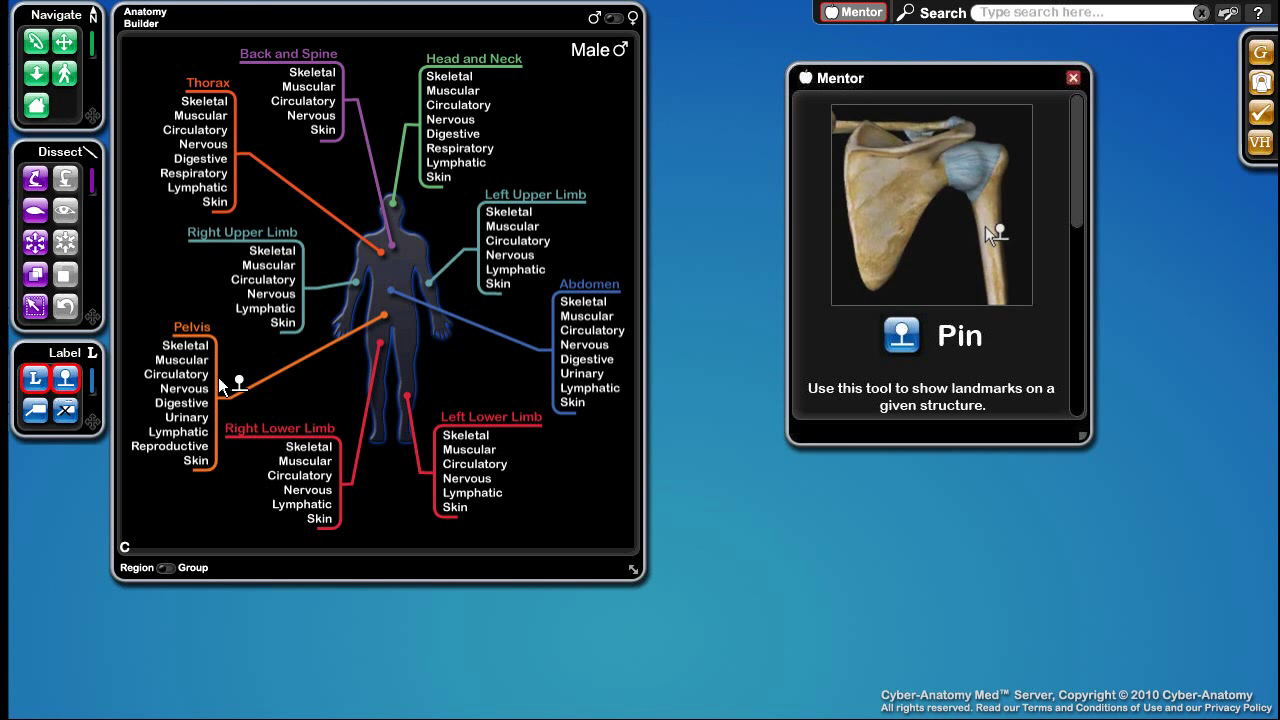
{"action": "left_click_drag", "start_coordinate": [884, 78], "coordinate": [888, 128]}
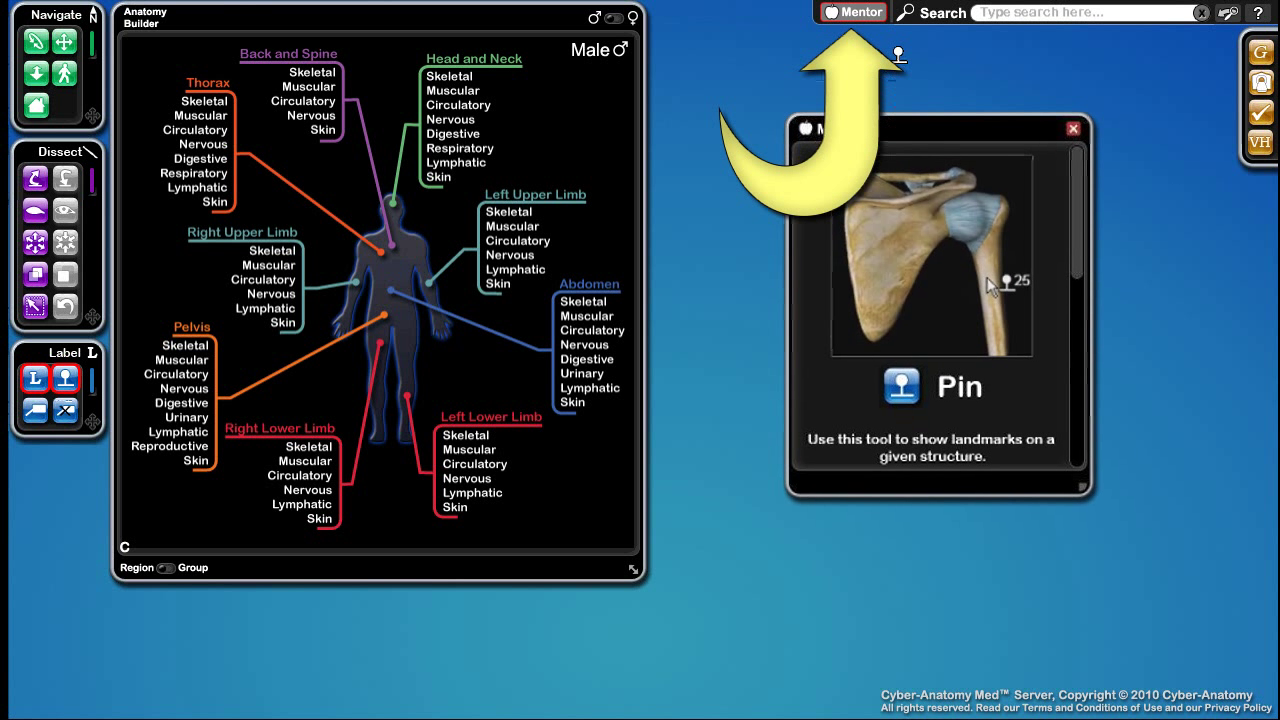
- Hide Mentor, then move, shrink and re-enlarge the Anatomy Builder window, leaving it full size at left
{"action": "left_click", "coordinate": [860, 15]}
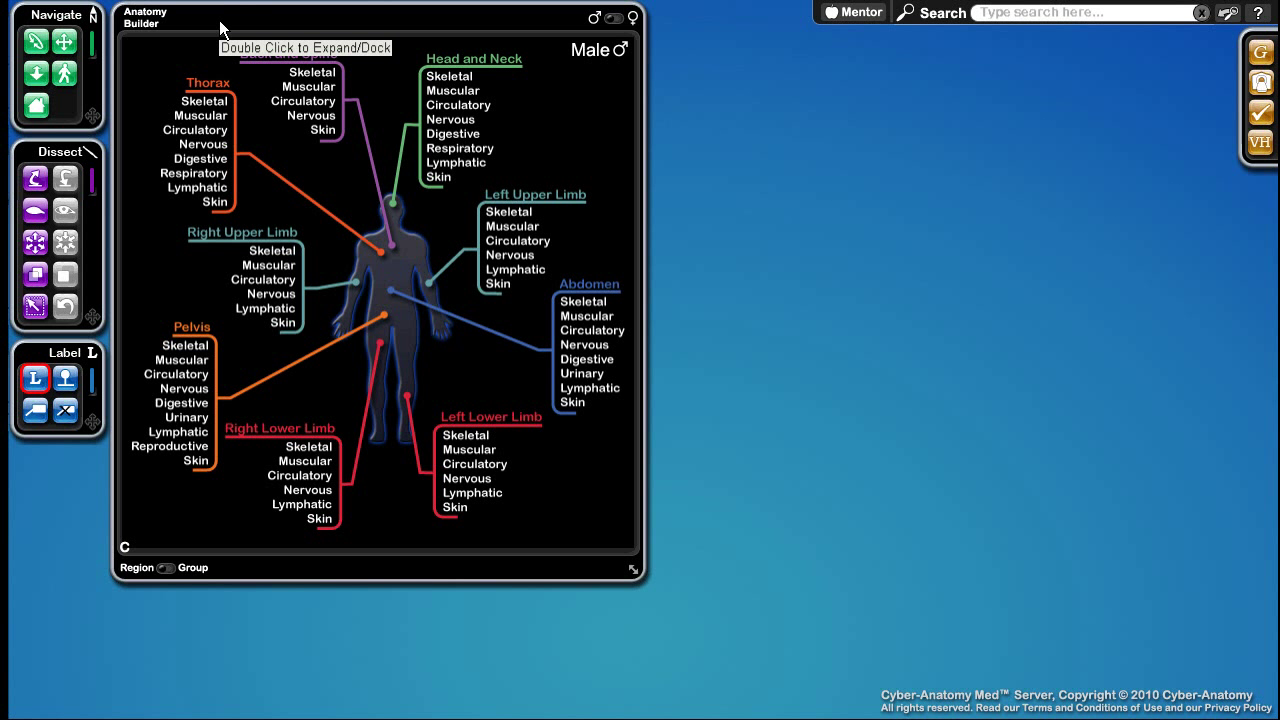
{"action": "left_click_drag", "start_coordinate": [172, 18], "coordinate": [388, 60]}
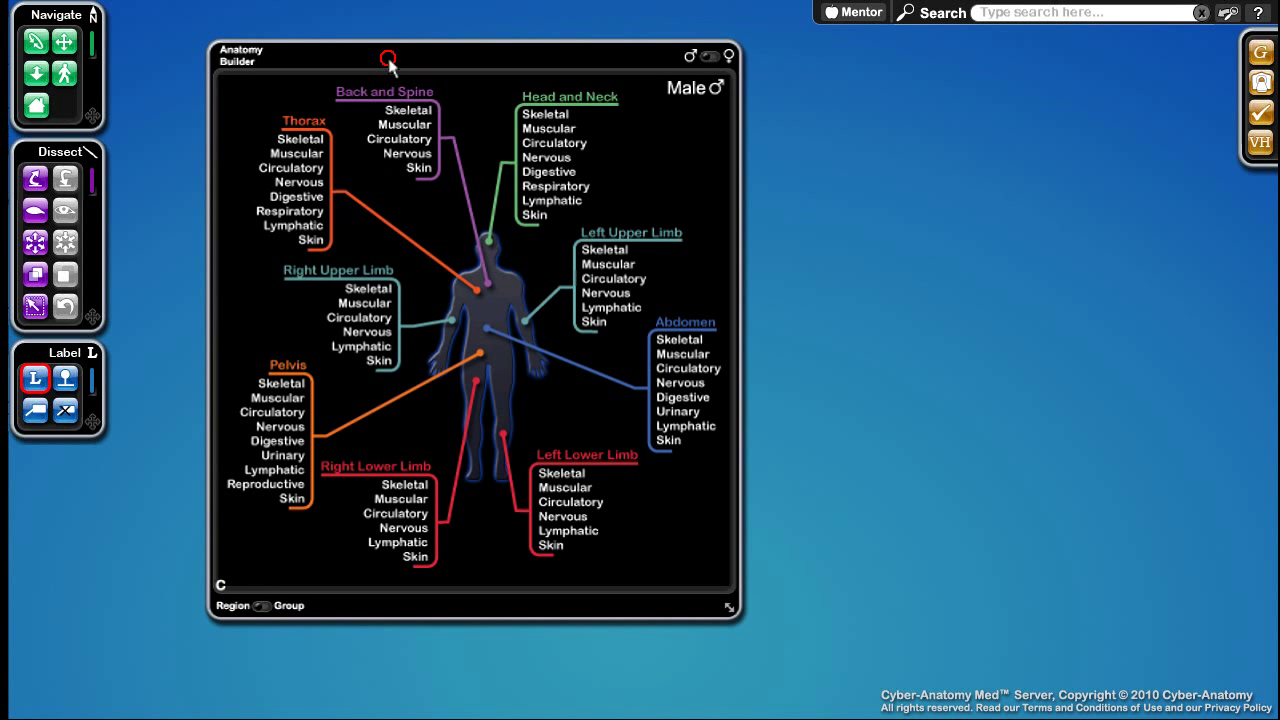
{"action": "left_click_drag", "start_coordinate": [388, 60], "coordinate": [349, 36]}
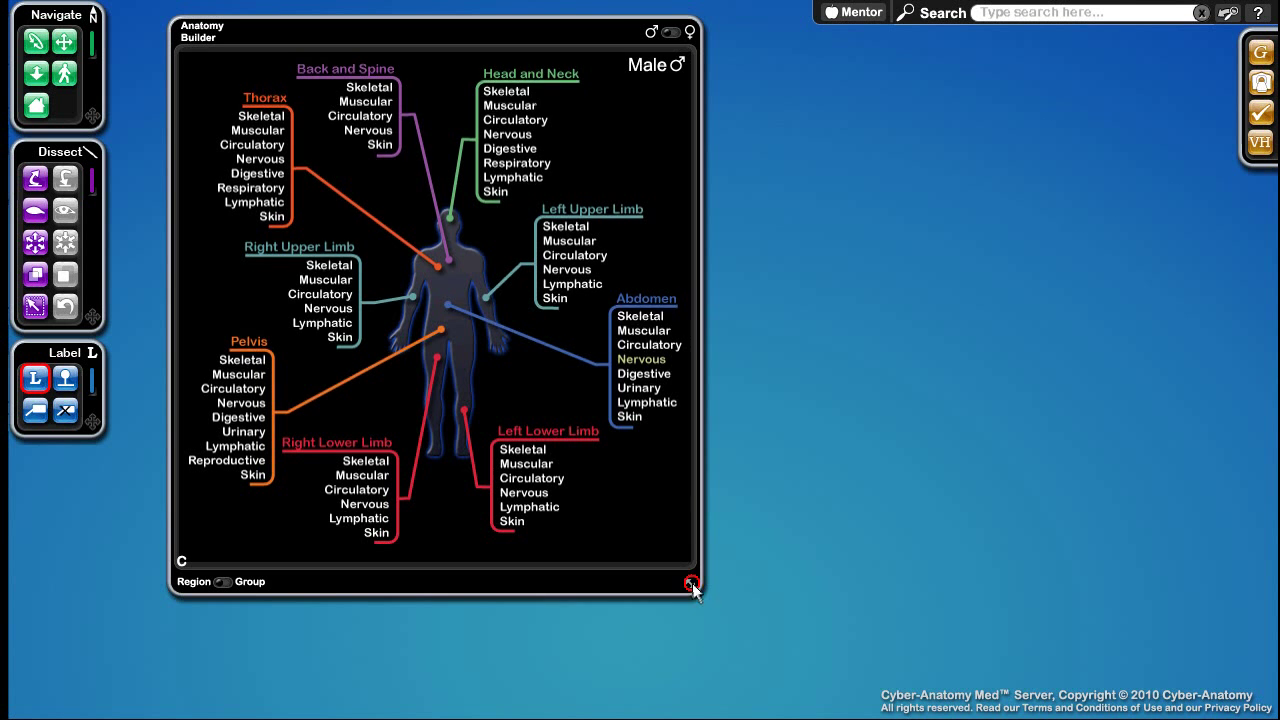
{"action": "left_click_drag", "start_coordinate": [690, 583], "coordinate": [289, 102]}
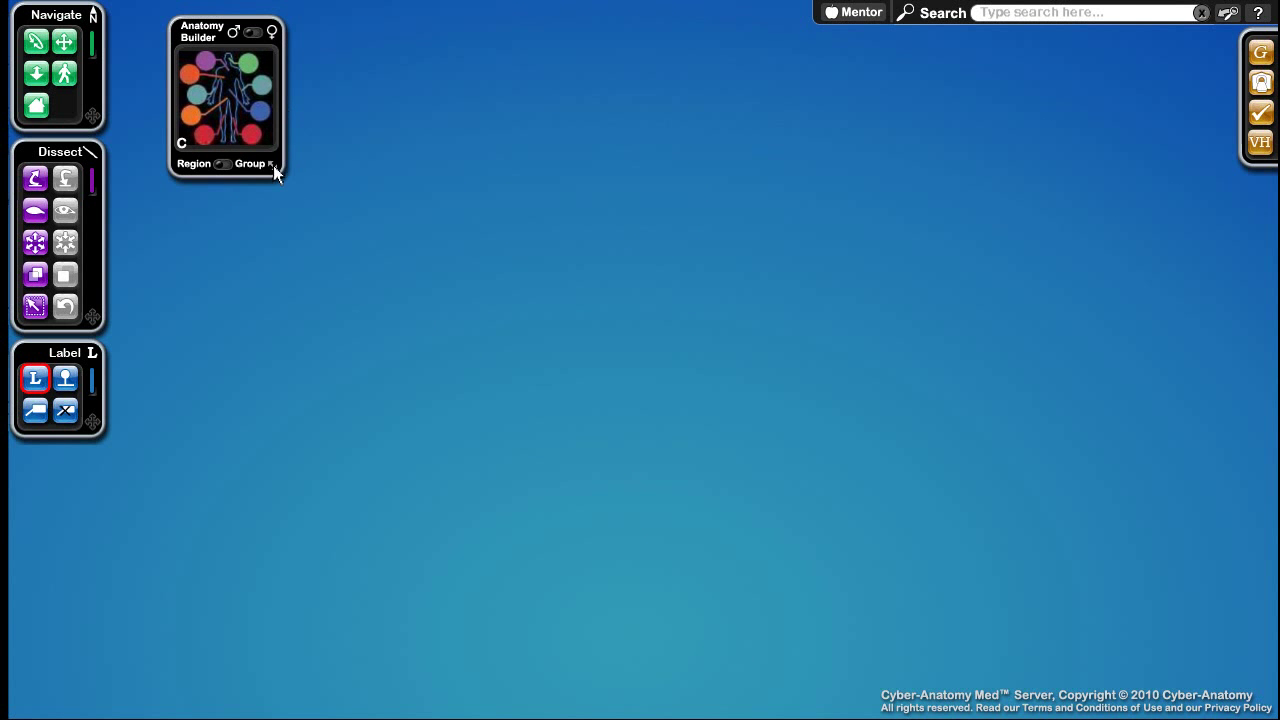
{"action": "left_click_drag", "start_coordinate": [275, 167], "coordinate": [699, 620]}
{"action": "left_click_drag", "start_coordinate": [301, 32], "coordinate": [251, 20]}
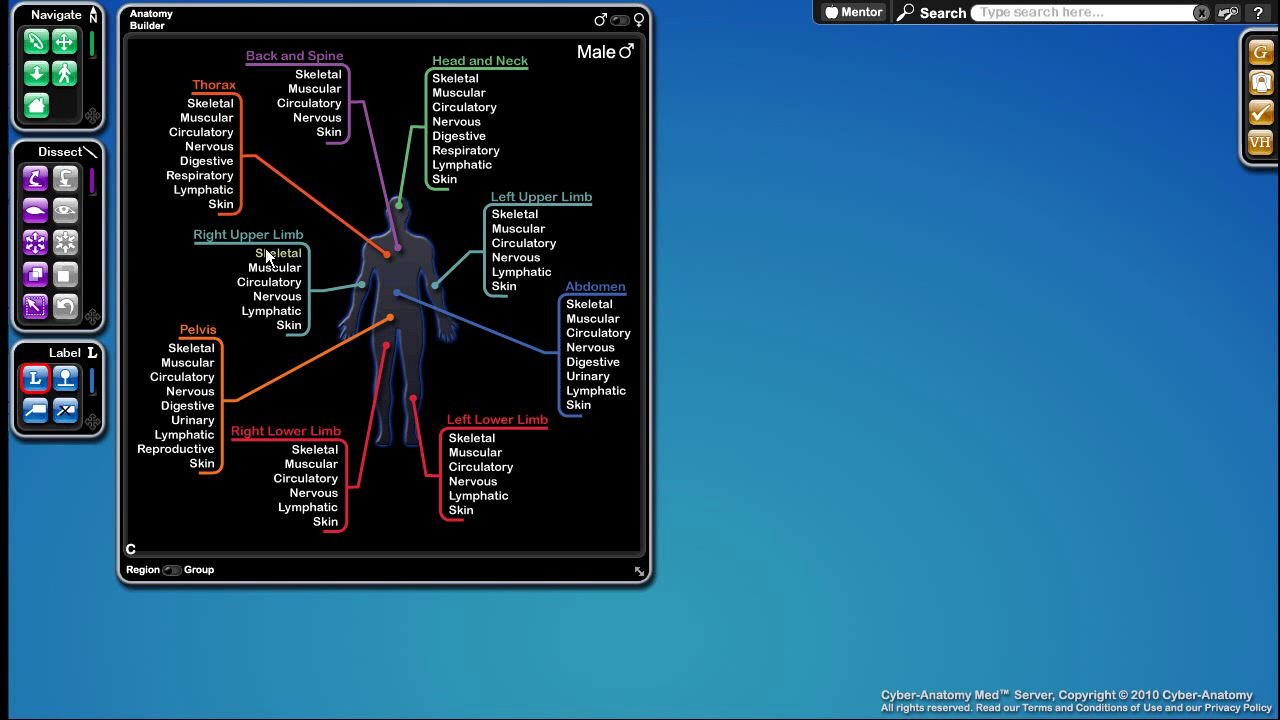
- Load the Back and Spine and Left Upper Limb skeletal bones, toggling the arm off and on, then shrink the builder
{"action": "left_click", "coordinate": [317, 74]}
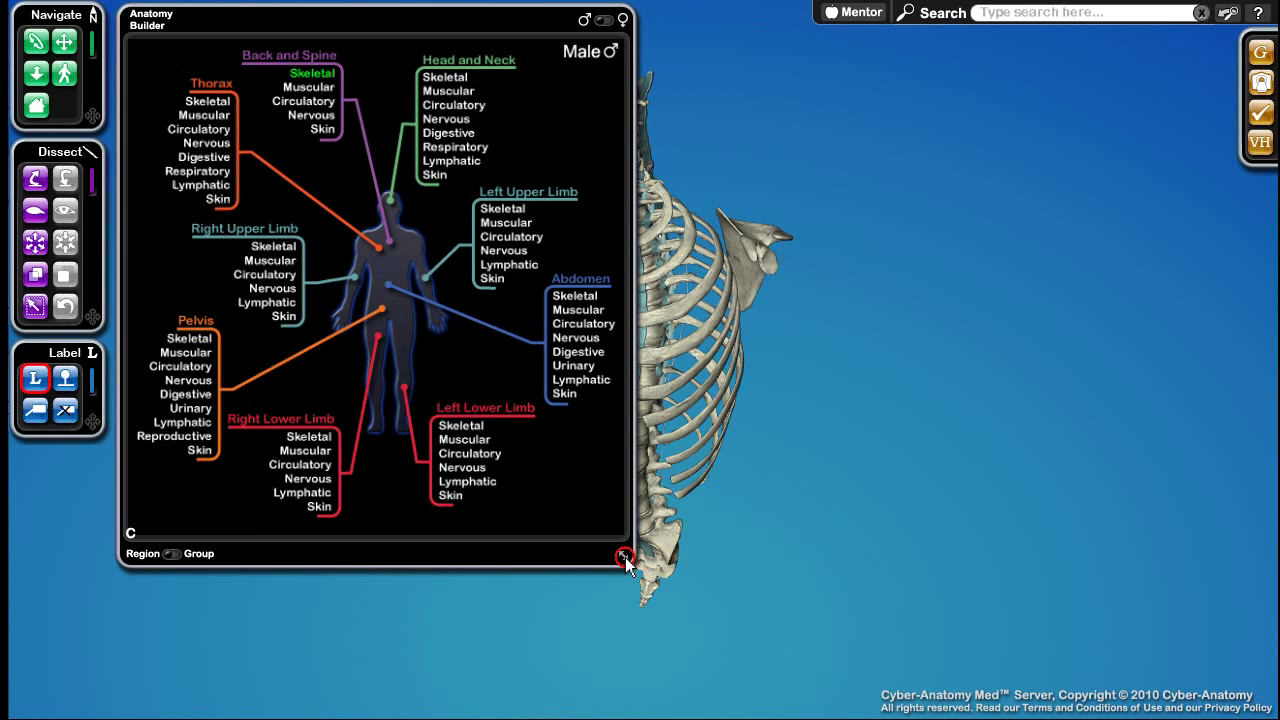
{"action": "left_click_drag", "start_coordinate": [631, 560], "coordinate": [513, 447]}
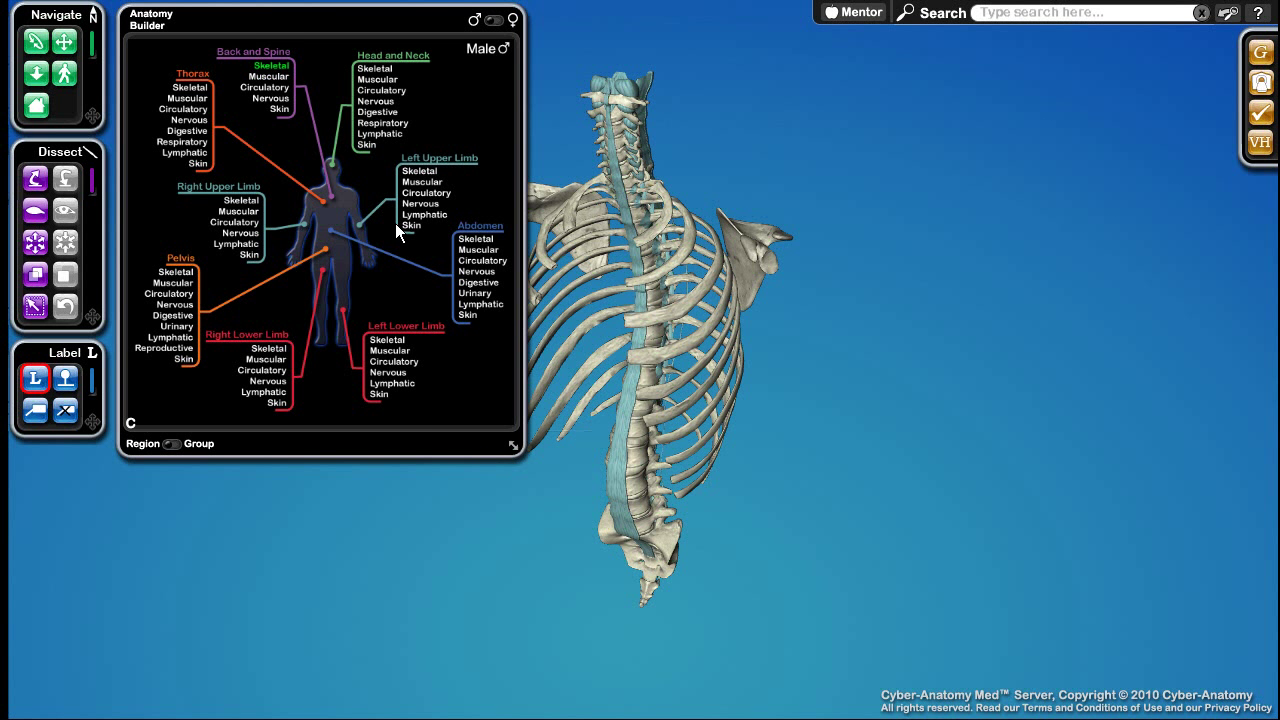
{"action": "left_click", "coordinate": [423, 172]}
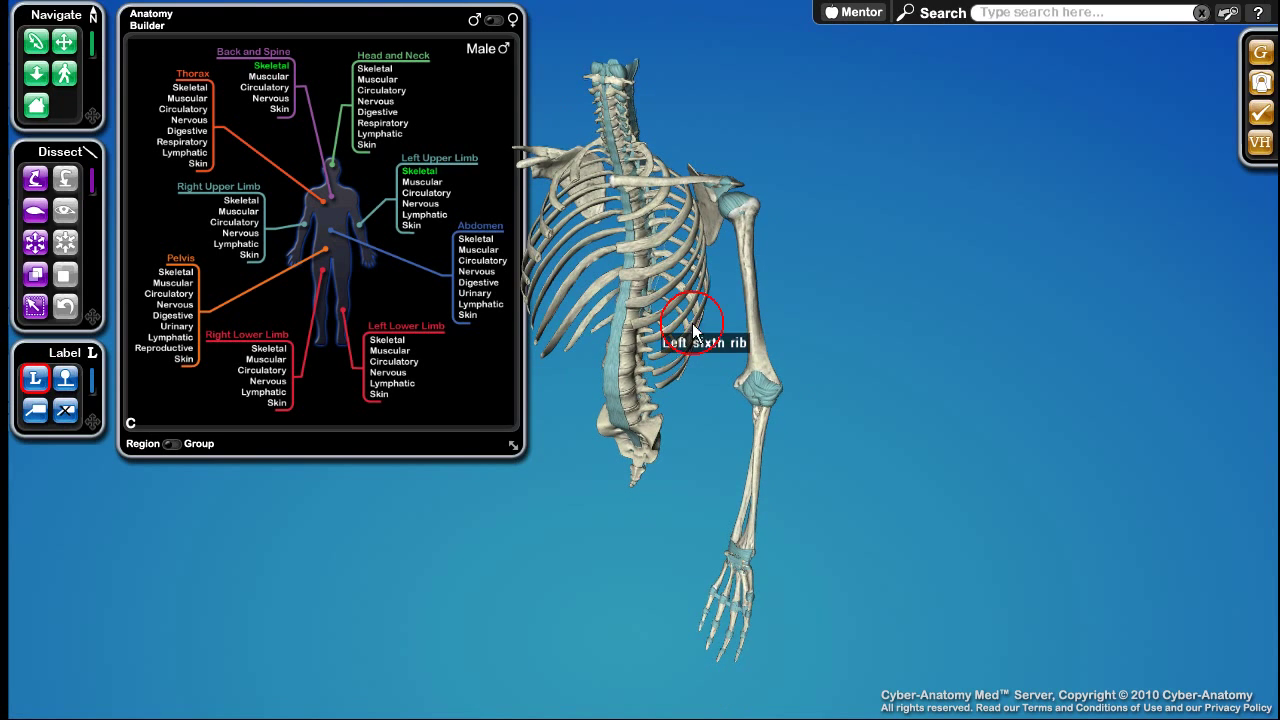
{"action": "left_click_drag", "start_coordinate": [858, 372], "coordinate": [813, 316]}
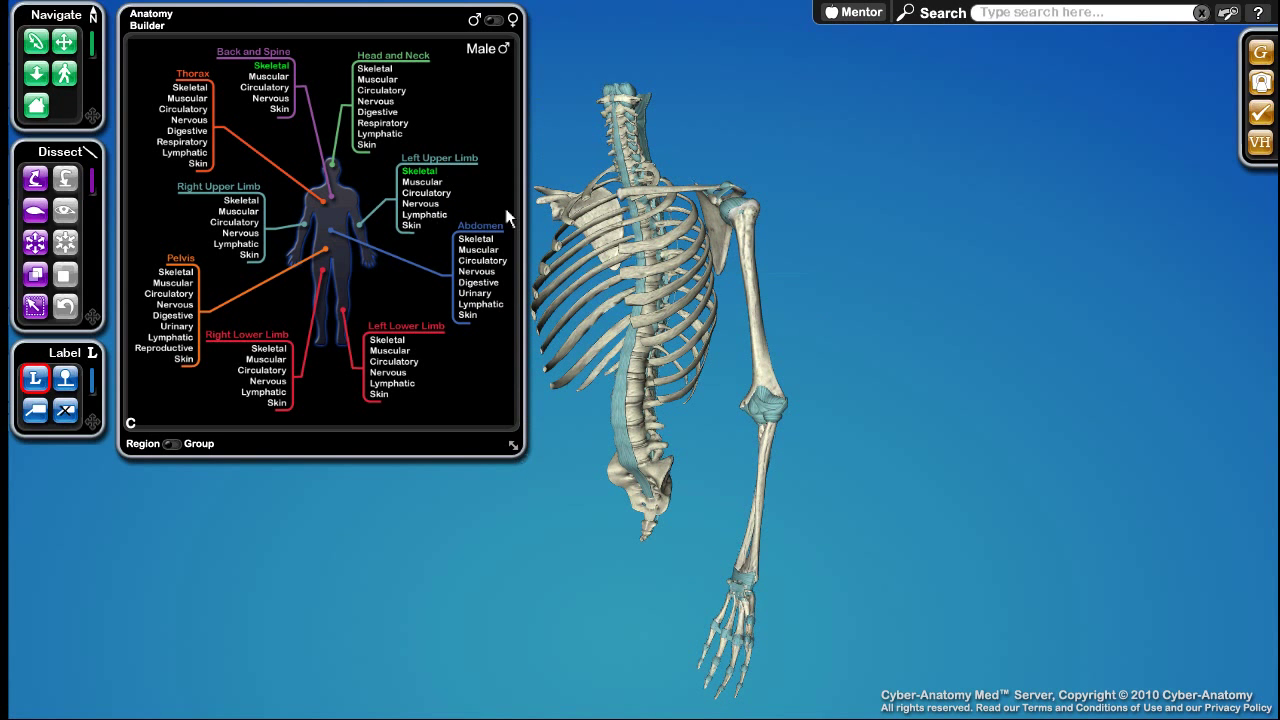
{"action": "left_click", "coordinate": [421, 170]}
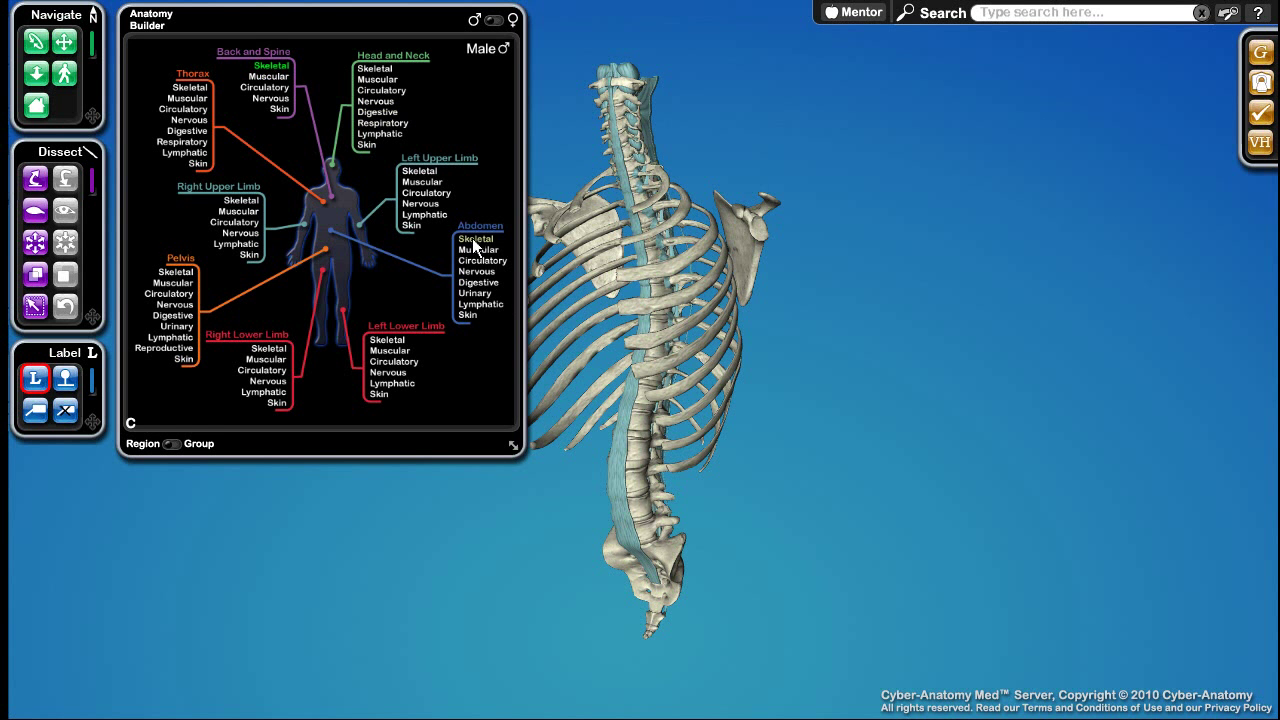
{"action": "left_click", "coordinate": [430, 171]}
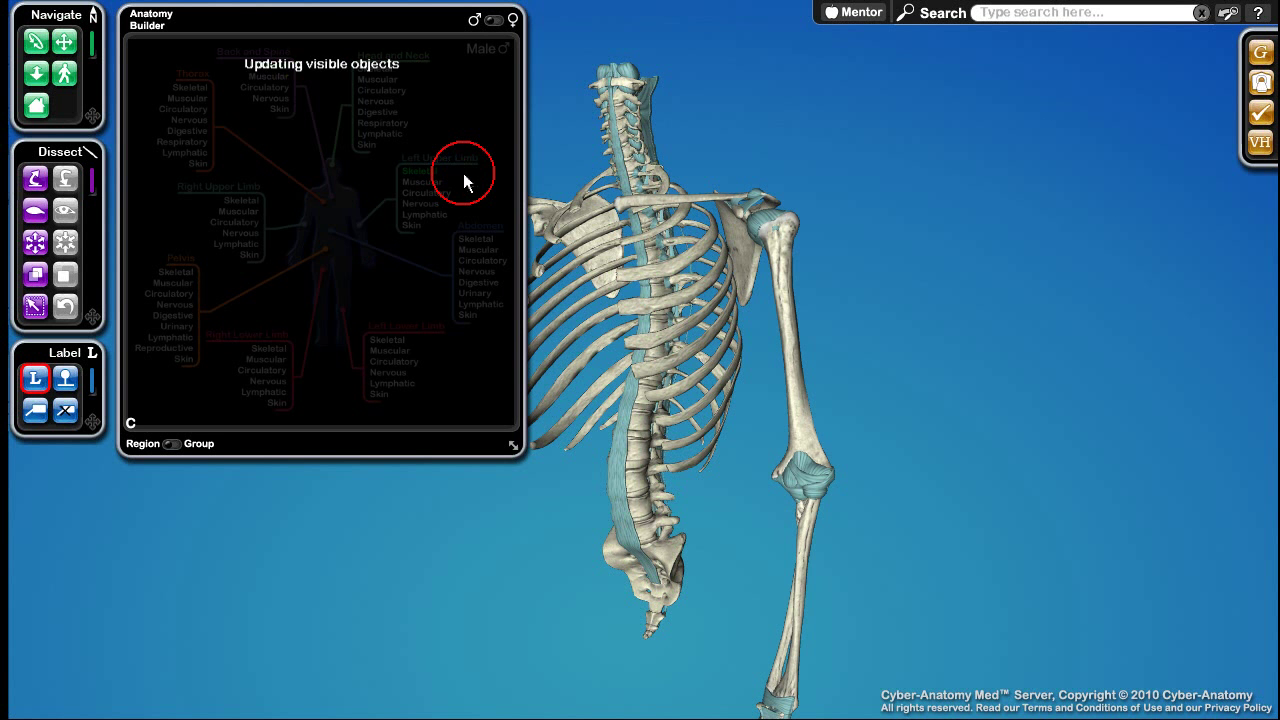
{"action": "left_click_drag", "start_coordinate": [514, 446], "coordinate": [266, 171]}
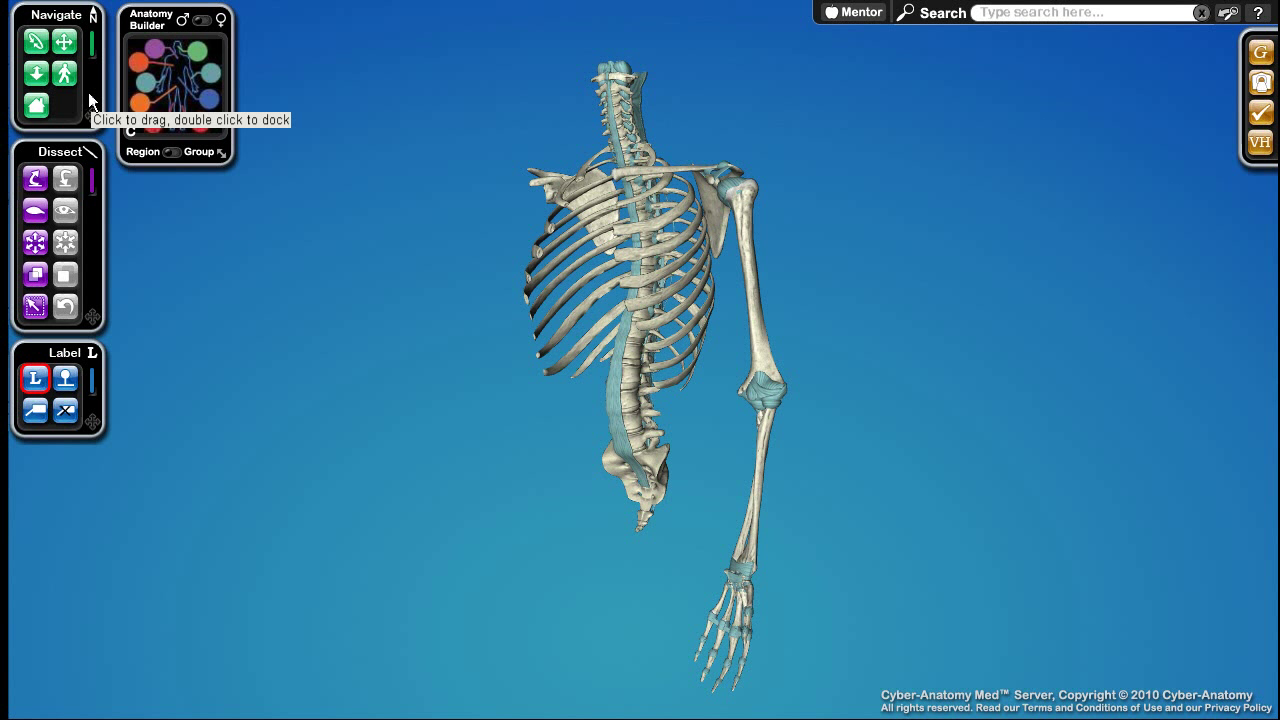
- Rotate the skeleton to a back view of the spine and left arm
{"action": "left_click_drag", "start_coordinate": [91, 95], "coordinate": [408, 203]}
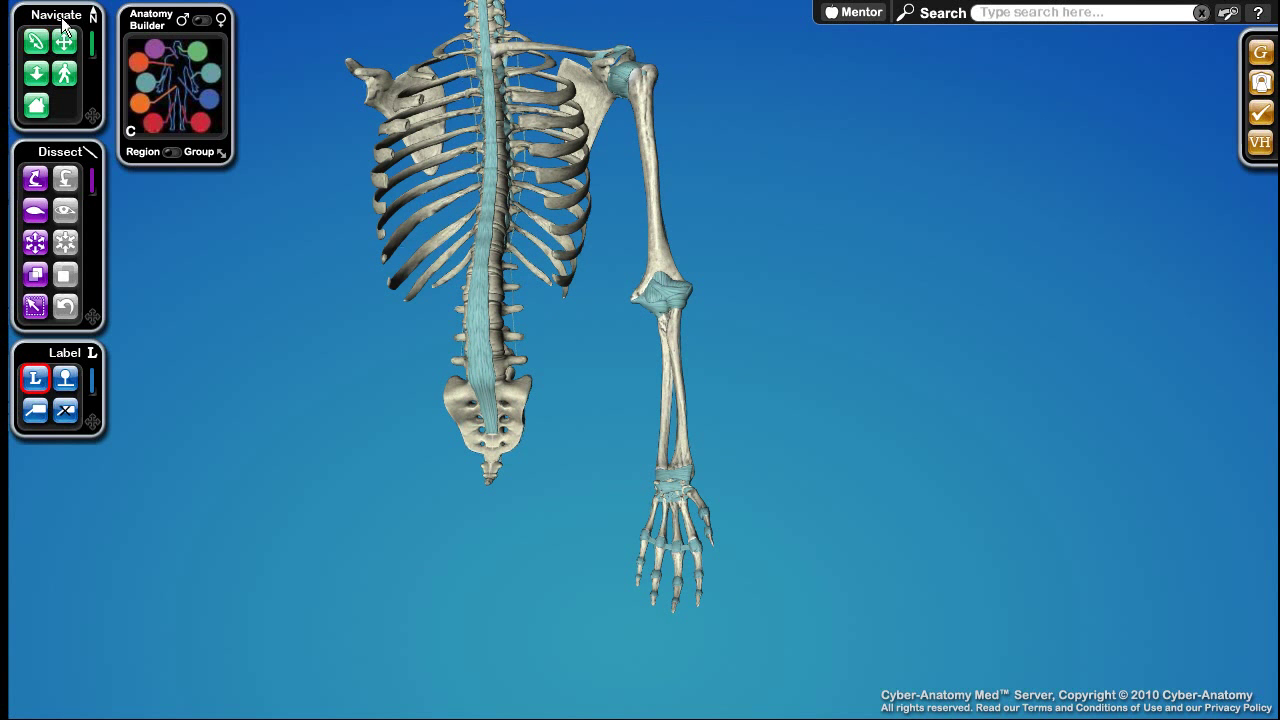
- Float the Navigate toolbar beside the model and spin the skeleton through several angles to a left-side view
{"action": "left_click_drag", "start_coordinate": [62, 25], "coordinate": [233, 341]}
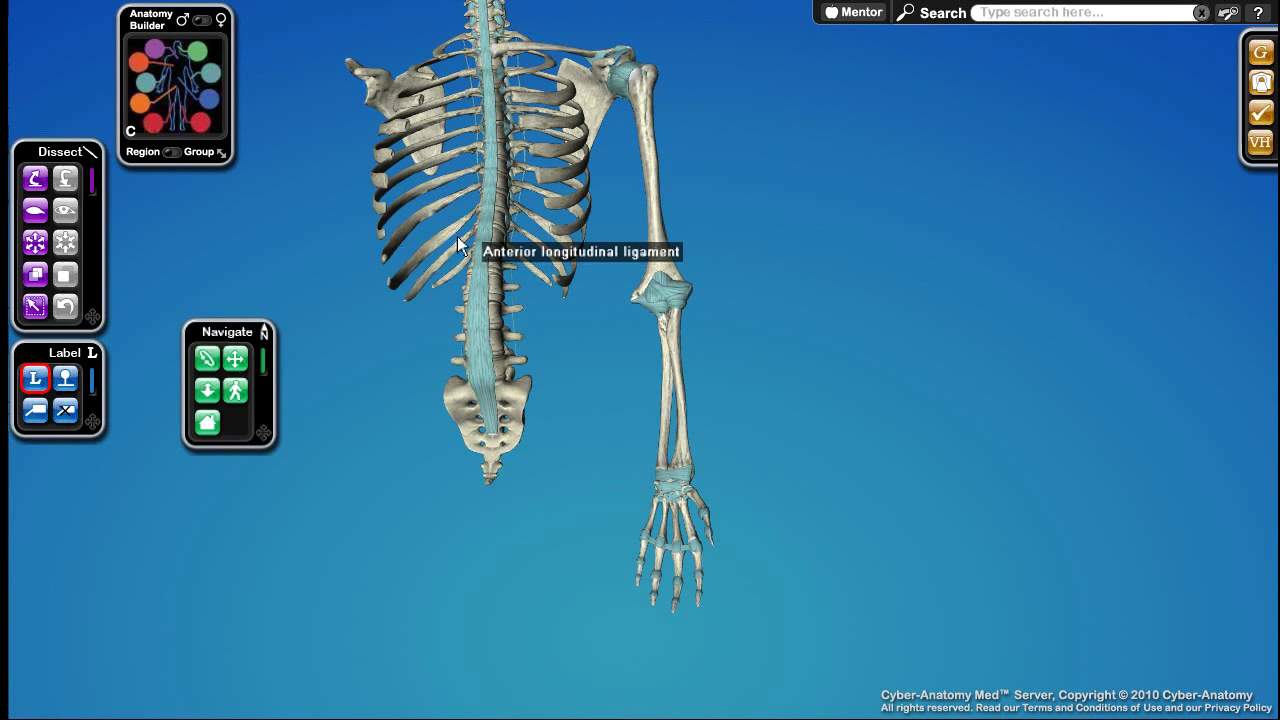
{"action": "left_click_drag", "start_coordinate": [485, 265], "coordinate": [462, 278]}
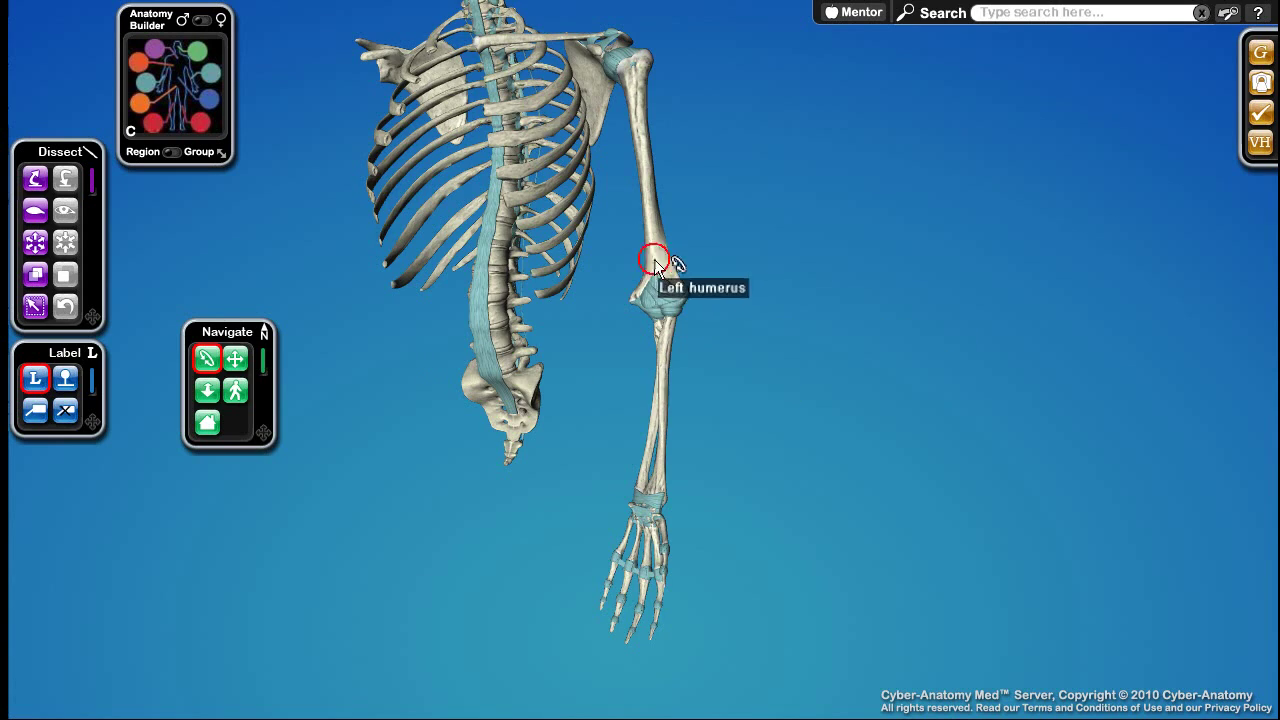
{"action": "left_click_drag", "start_coordinate": [651, 263], "coordinate": [656, 233]}
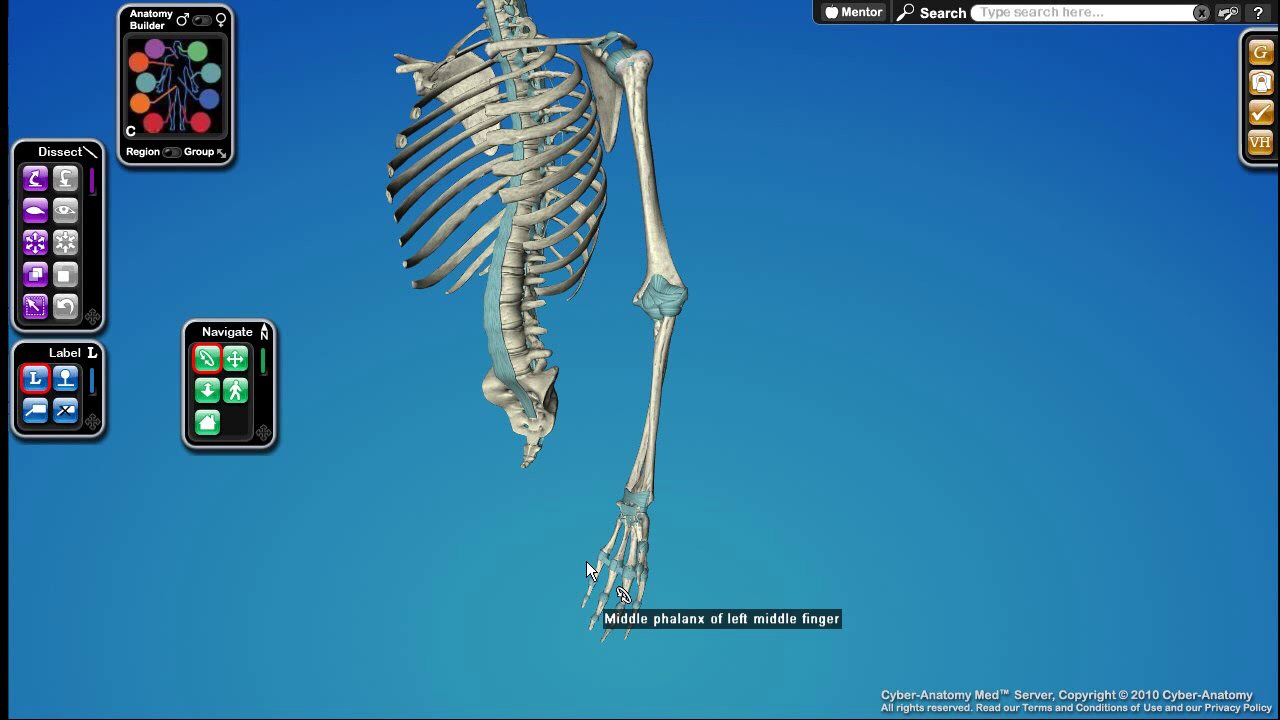
{"action": "left_click", "coordinate": [530, 457]}
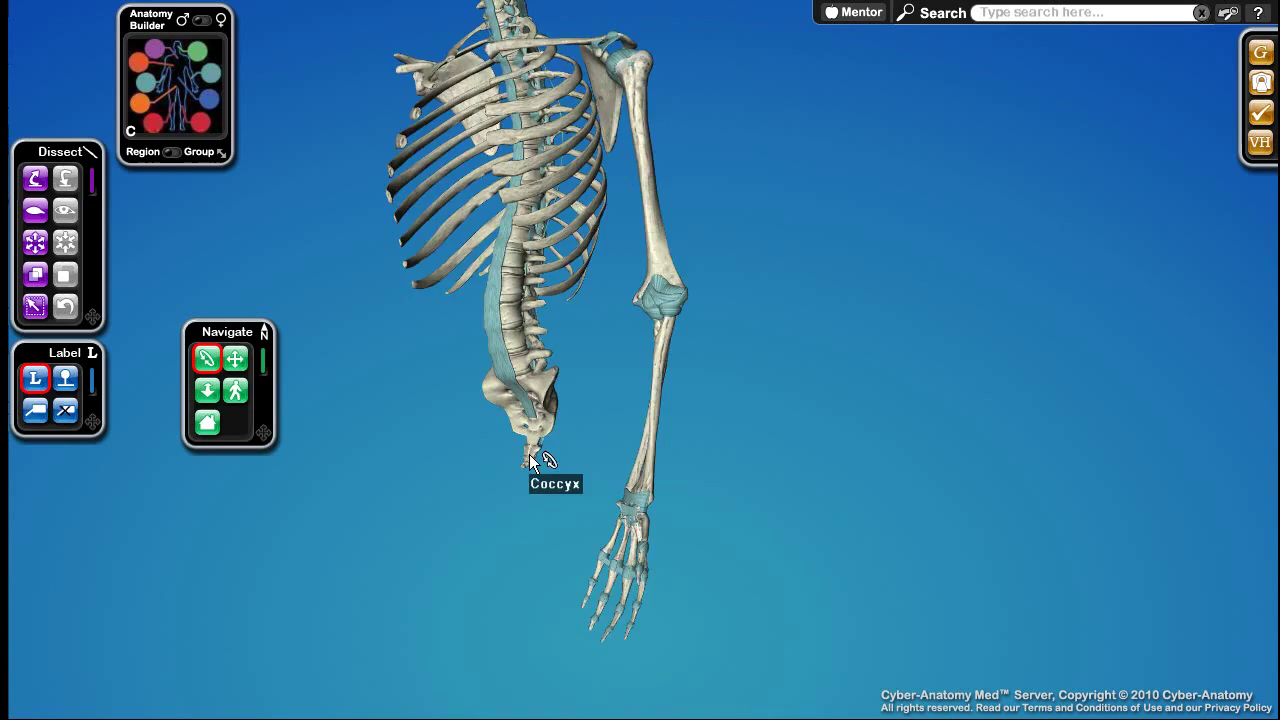
{"action": "left_click_drag", "start_coordinate": [529, 454], "coordinate": [601, 483]}
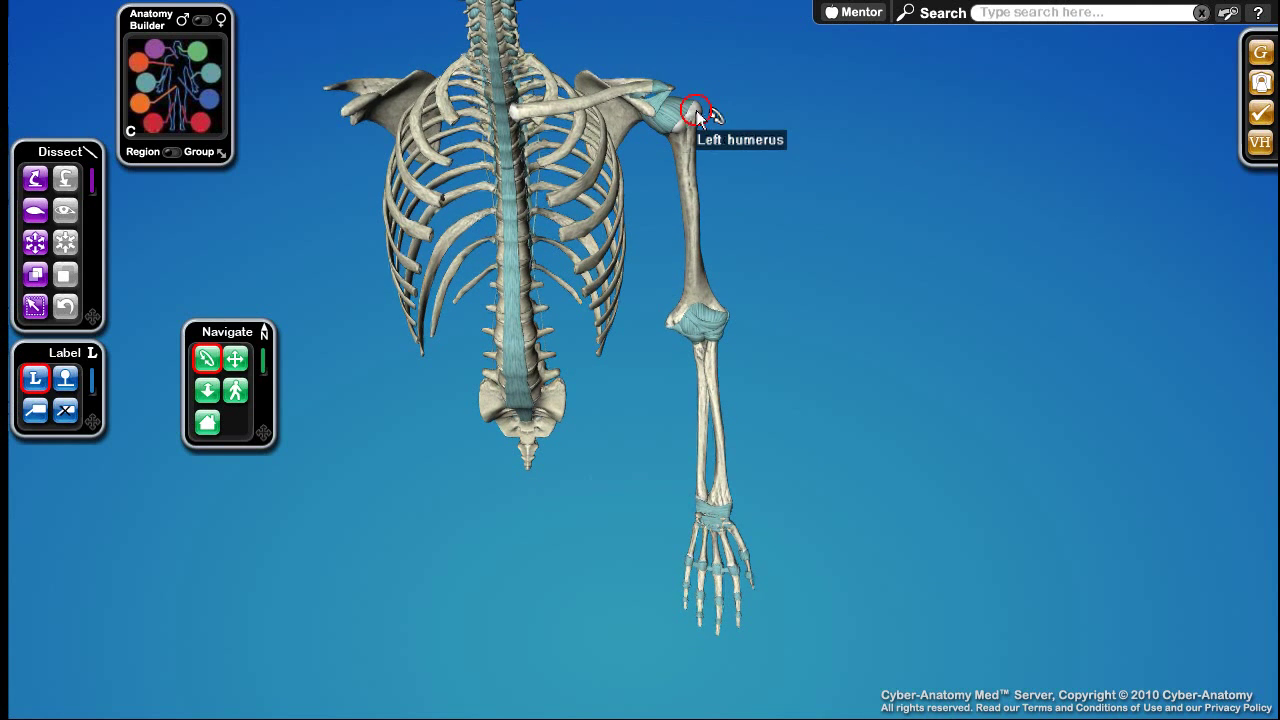
{"action": "mouse_move", "coordinate": [705, 113]}
{"action": "left_mouse_down"}
{"action": "mouse_move", "coordinate": [512, 88]}
{"action": "mouse_move", "coordinate": [563, 171]}
{"action": "mouse_move", "coordinate": [709, 97]}
{"action": "left_mouse_up"}
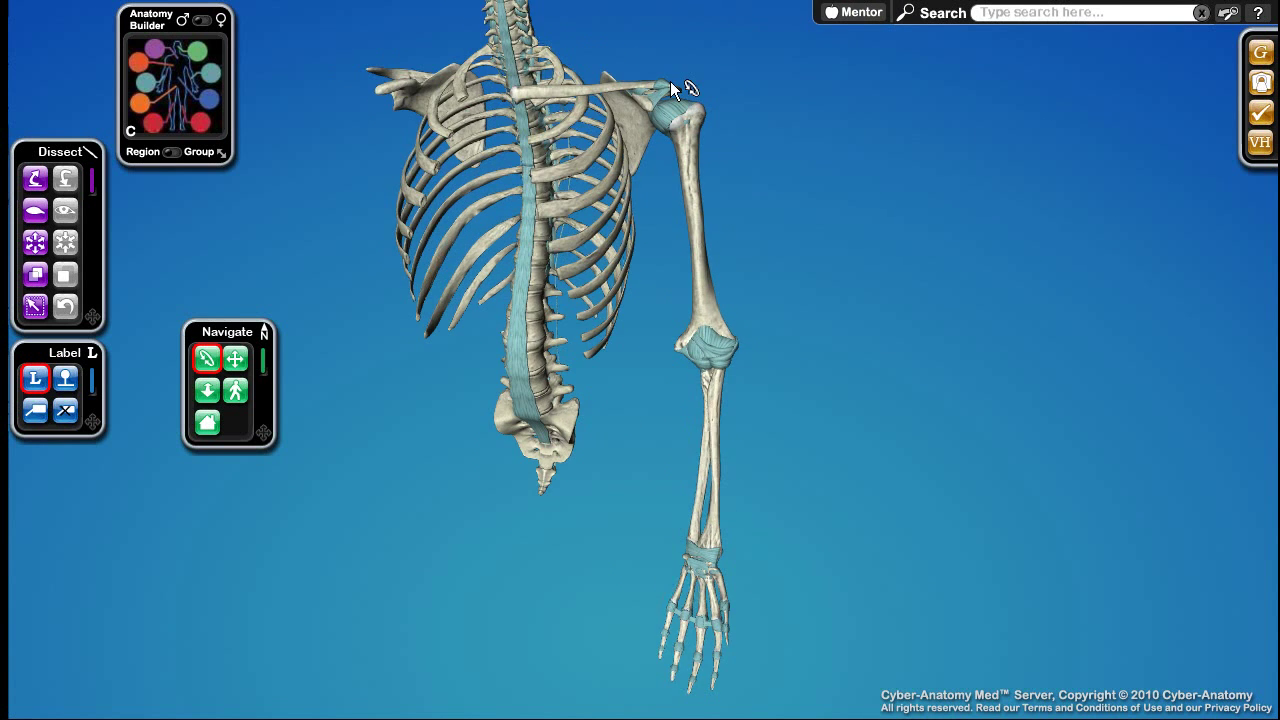
- Pan the back of the skeleton into the centre of the view
{"action": "left_click", "coordinate": [237, 357]}
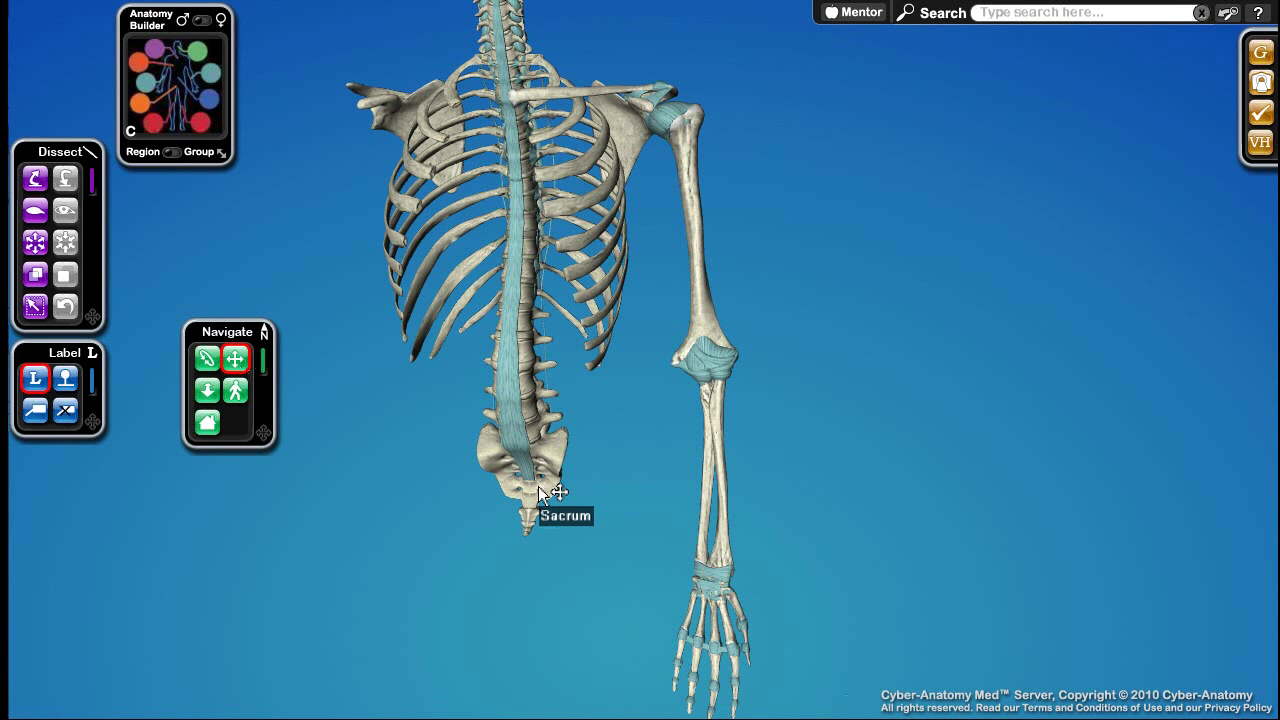
{"action": "left_click_drag", "start_coordinate": [530, 487], "coordinate": [405, 557]}
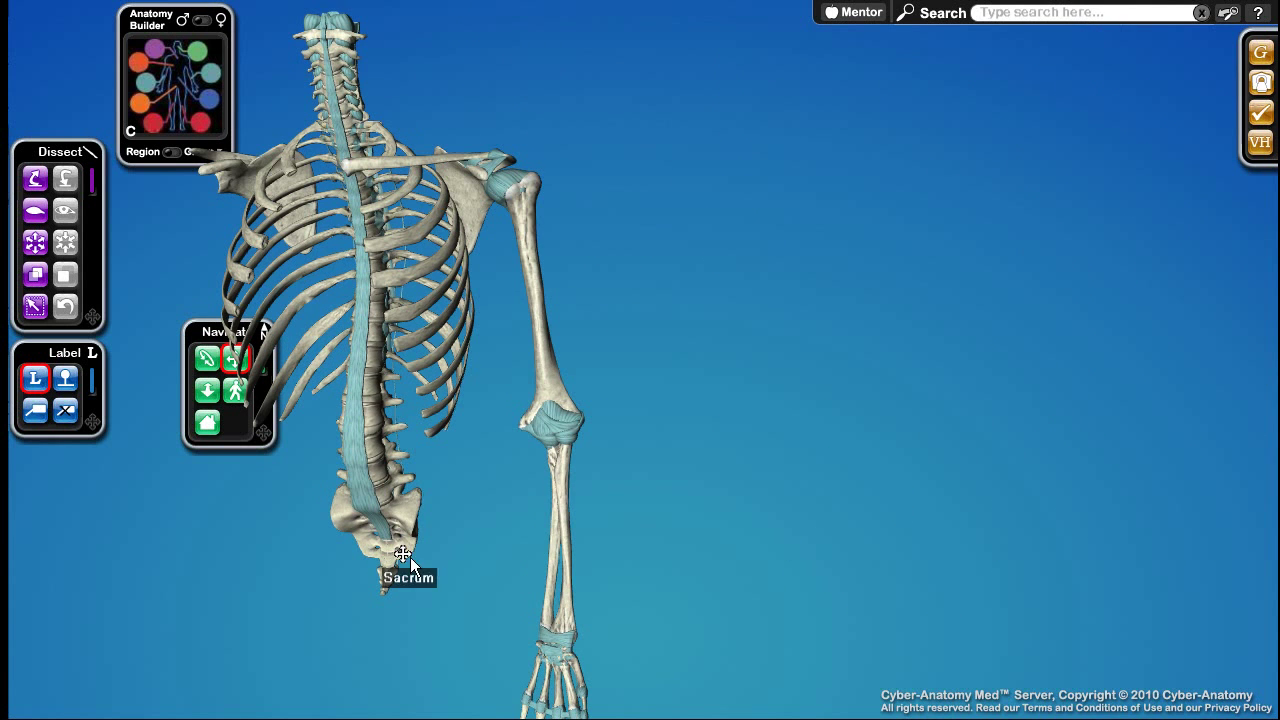
{"action": "left_click_drag", "start_coordinate": [345, 50], "coordinate": [622, 155]}
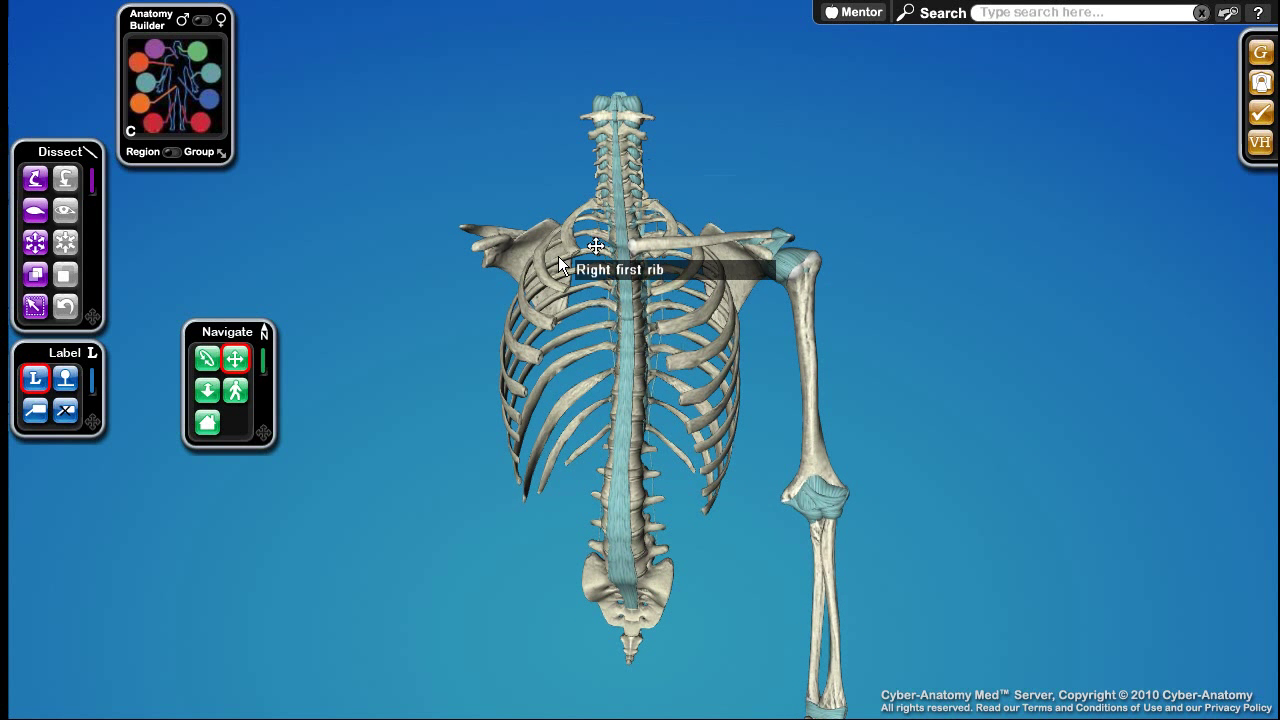
- Zoom in on the sacrum and coccyx, the left shoulder and the right scapula
{"action": "left_click", "coordinate": [202, 388]}
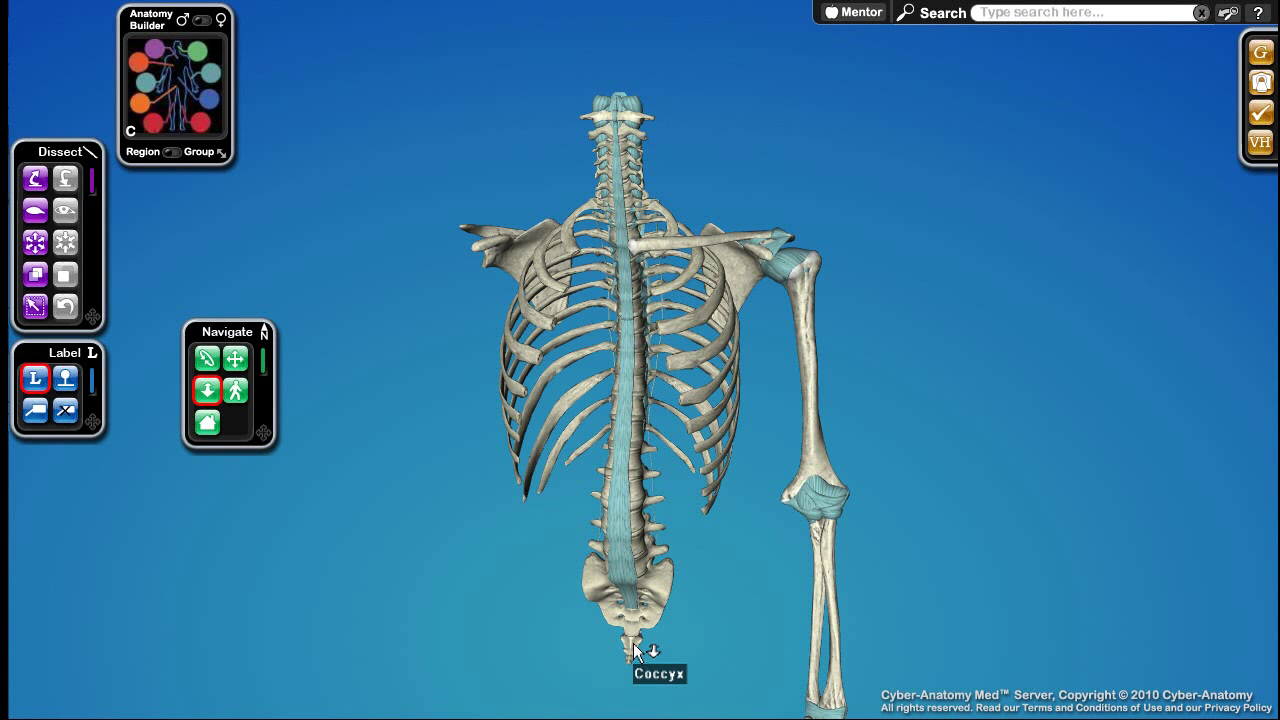
{"action": "left_click_drag", "start_coordinate": [630, 565], "coordinate": [632, 592]}
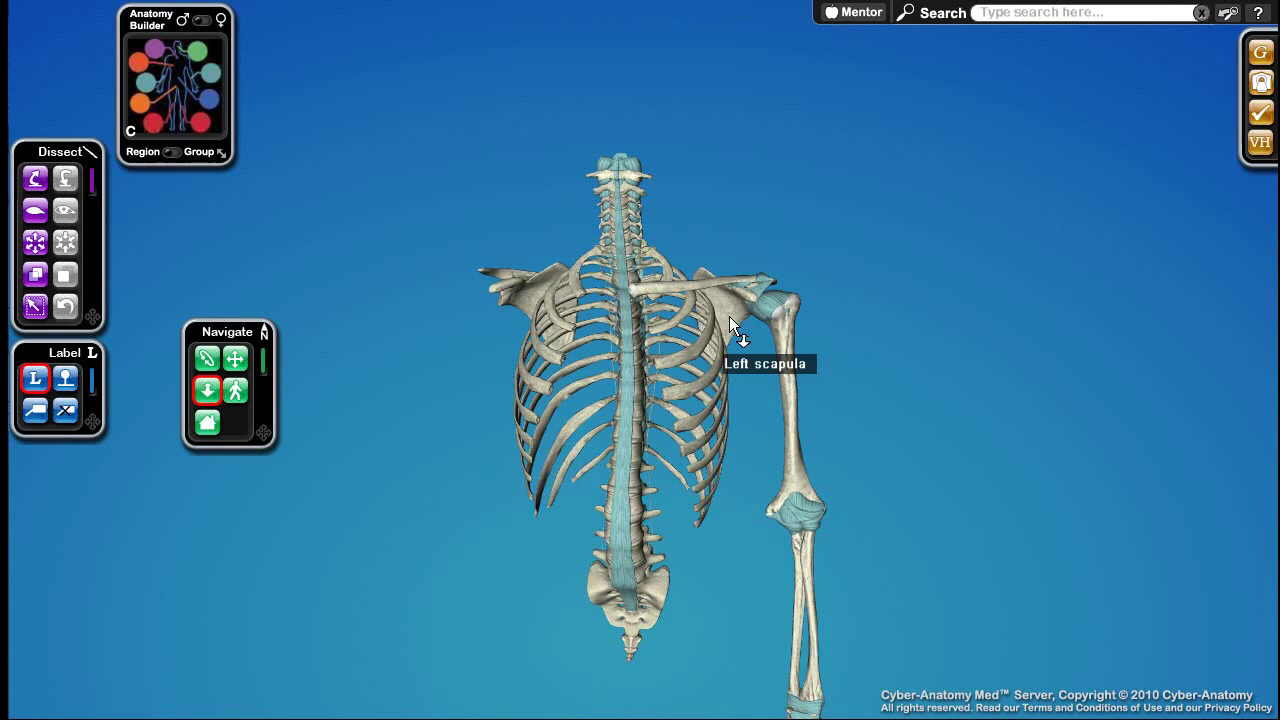
{"action": "left_click_drag", "start_coordinate": [777, 319], "coordinate": [762, 293]}
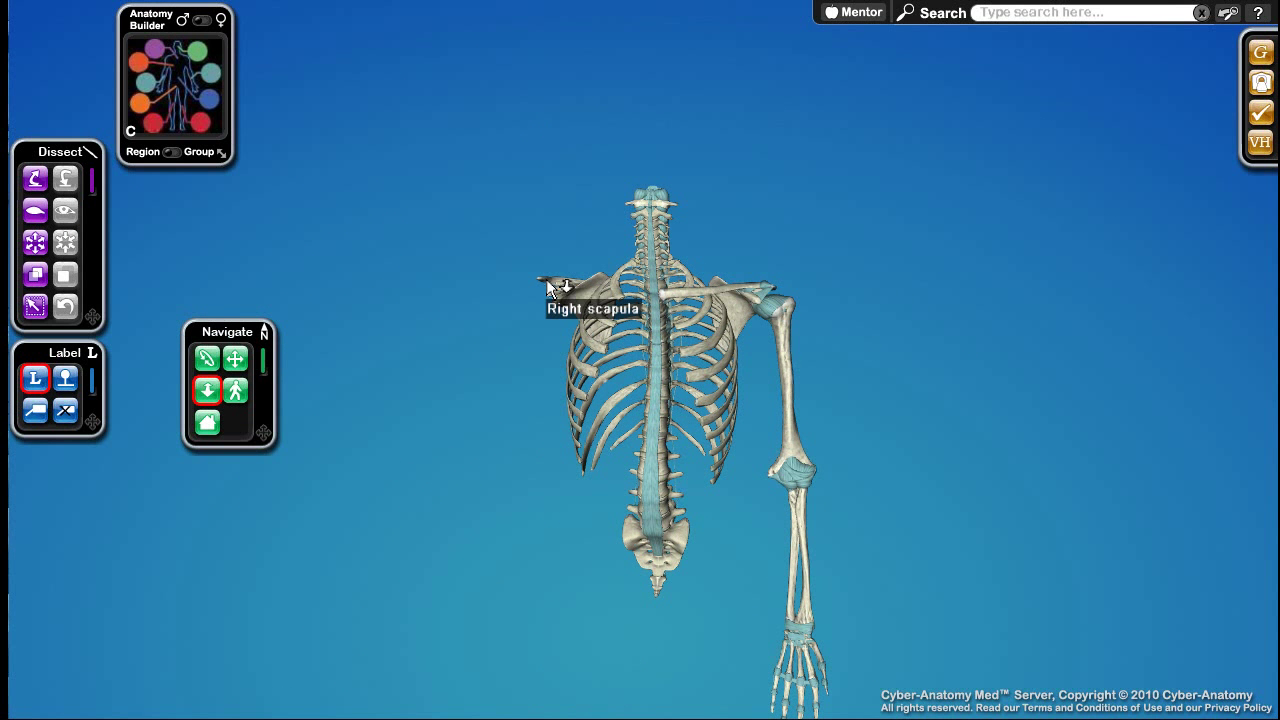
{"action": "mouse_move", "coordinate": [549, 289]}
{"action": "left_mouse_down"}
{"action": "mouse_move", "coordinate": [583, 383]}
{"action": "mouse_move", "coordinate": [568, 273]}
{"action": "left_mouse_up"}
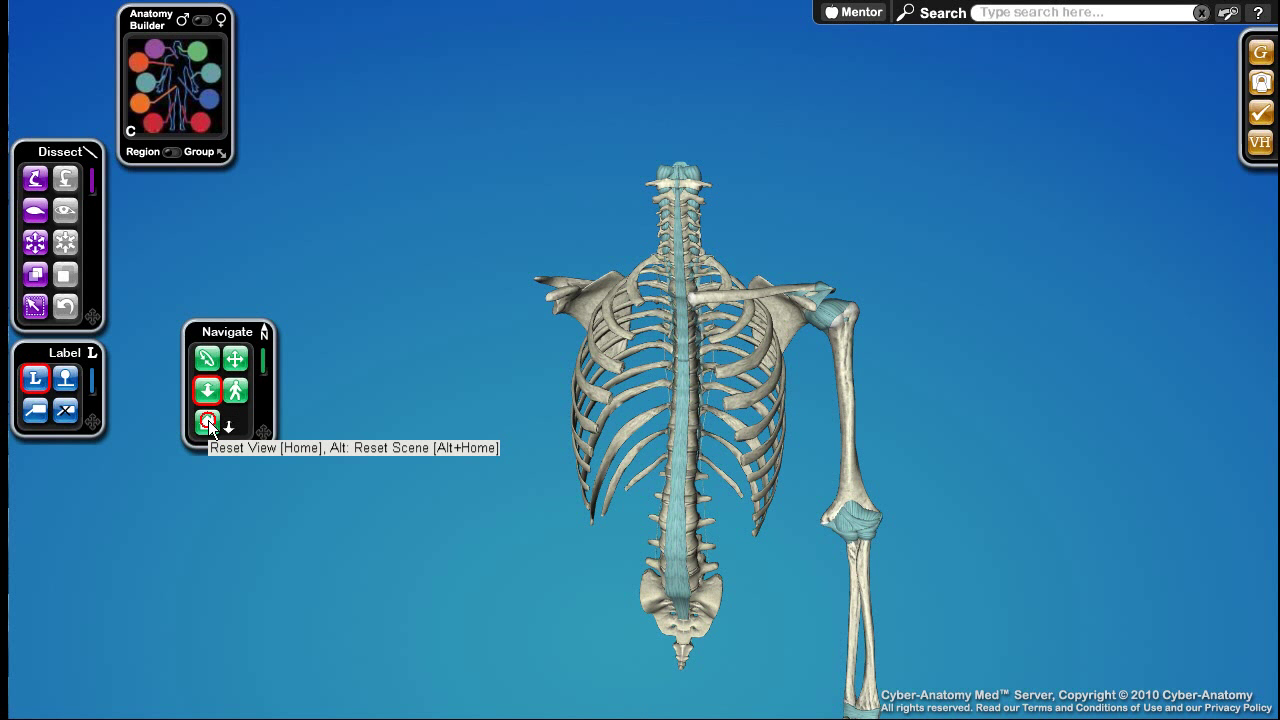
- Reset the view, zoom in on the left wrist, reset again and park the Navigate panel top-left
{"action": "left_click", "coordinate": [208, 423]}
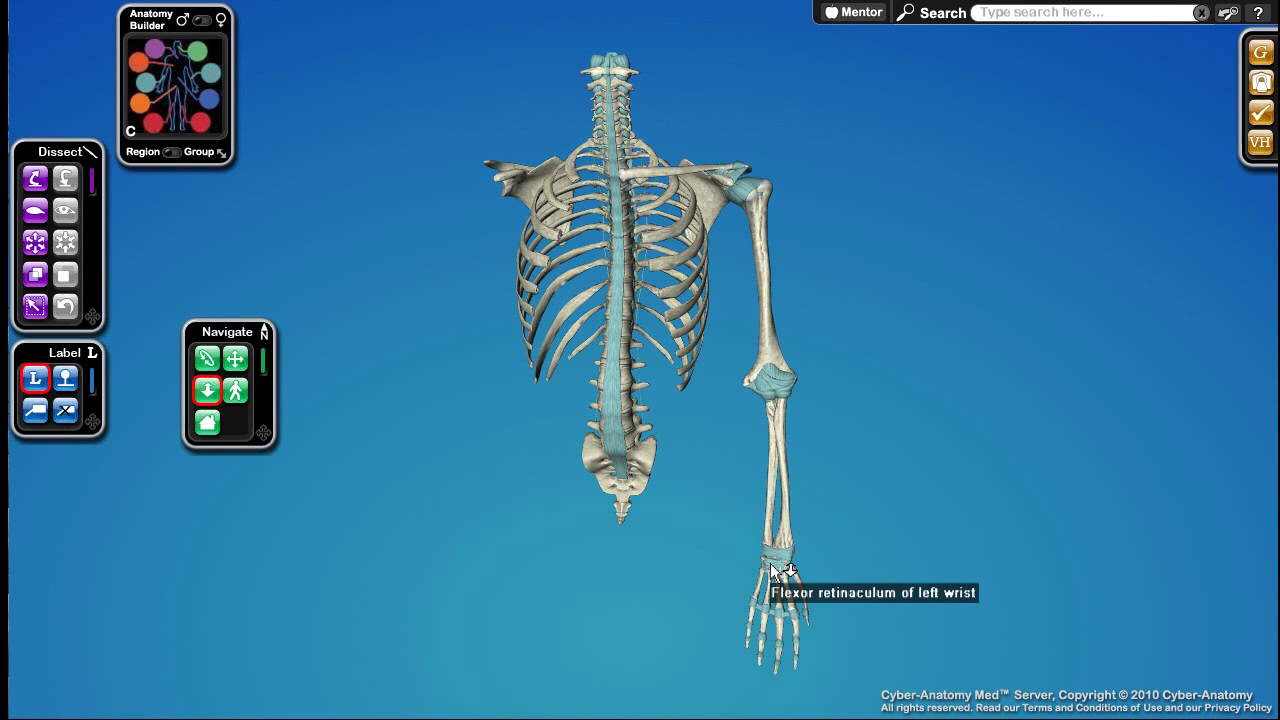
{"action": "left_click_drag", "start_coordinate": [777, 571], "coordinate": [790, 683]}
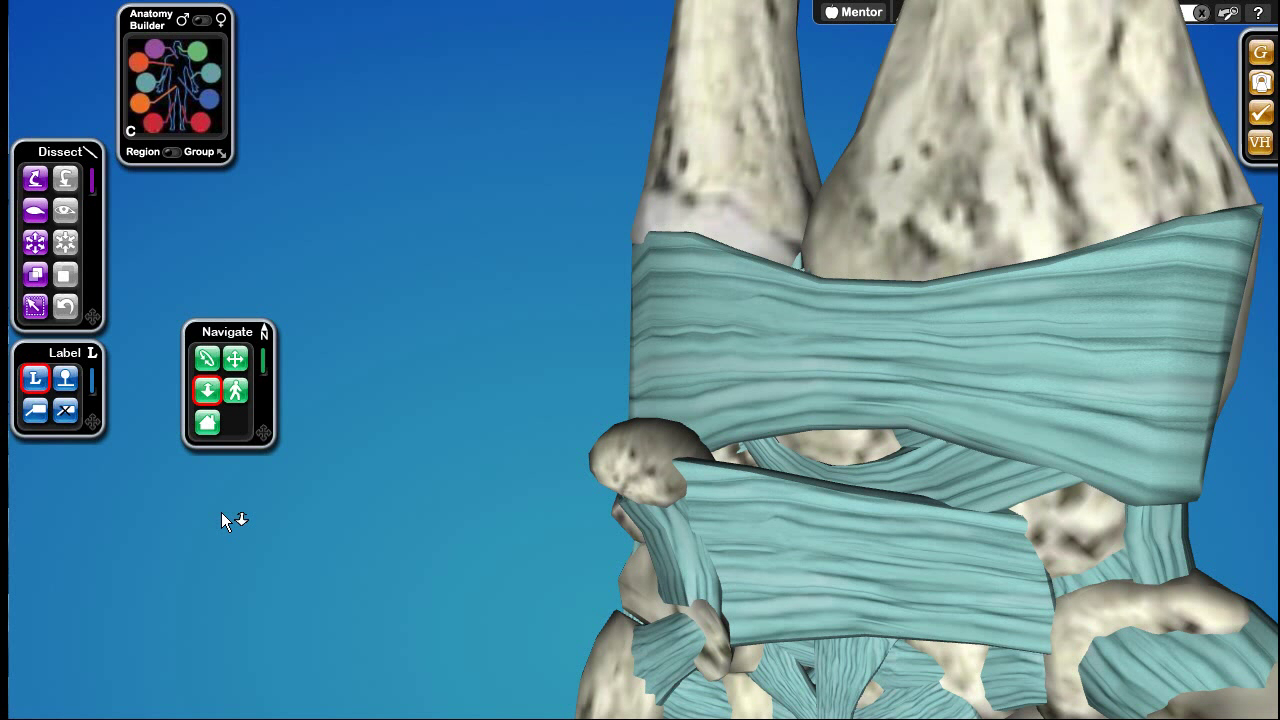
{"action": "left_click", "coordinate": [205, 421]}
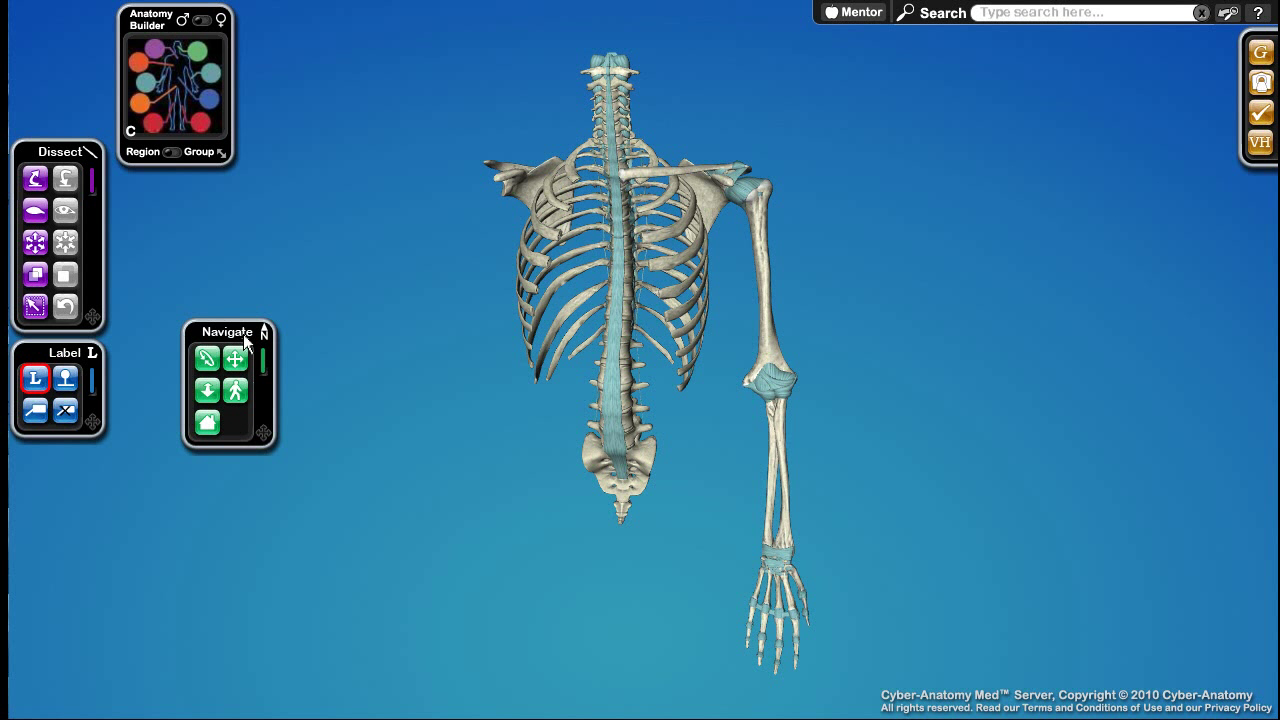
{"action": "left_click_drag", "start_coordinate": [245, 341], "coordinate": [76, 35]}
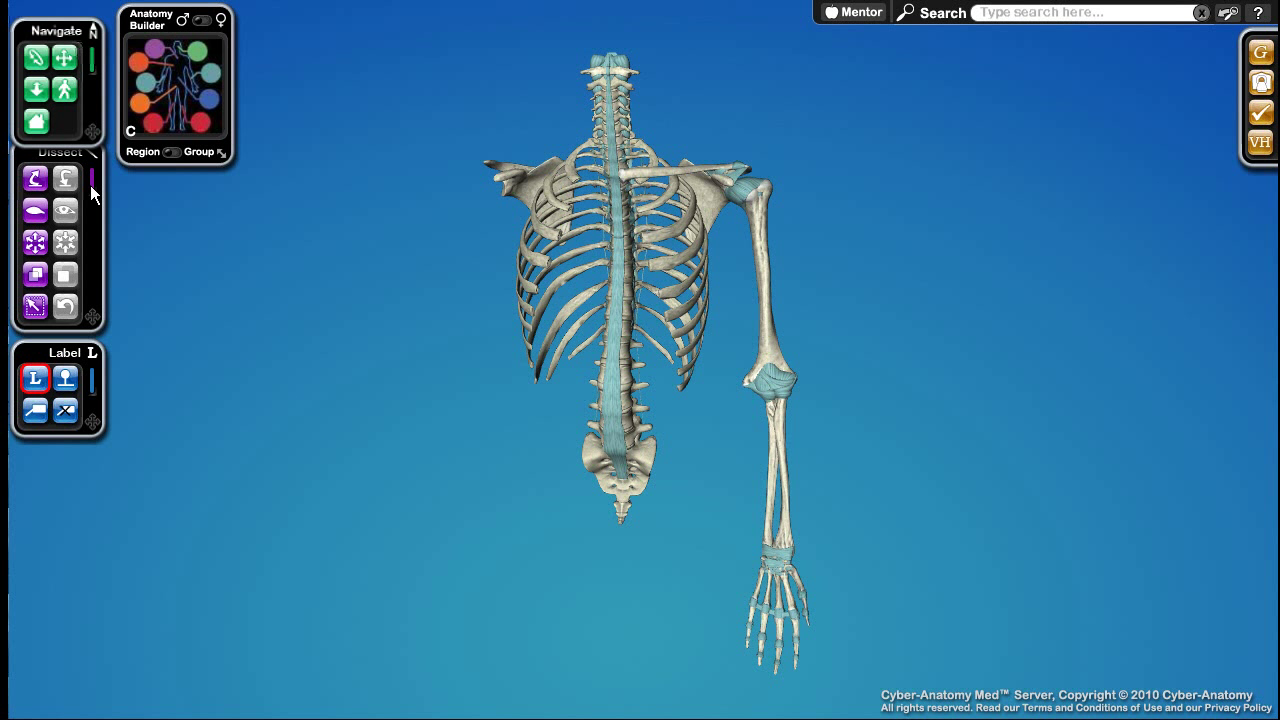
- With the Peel tool, pull the anterior longitudinal ligament, both scapulae and the L2 vertebra off the skeleton
{"action": "left_click_drag", "start_coordinate": [89, 223], "coordinate": [262, 350]}
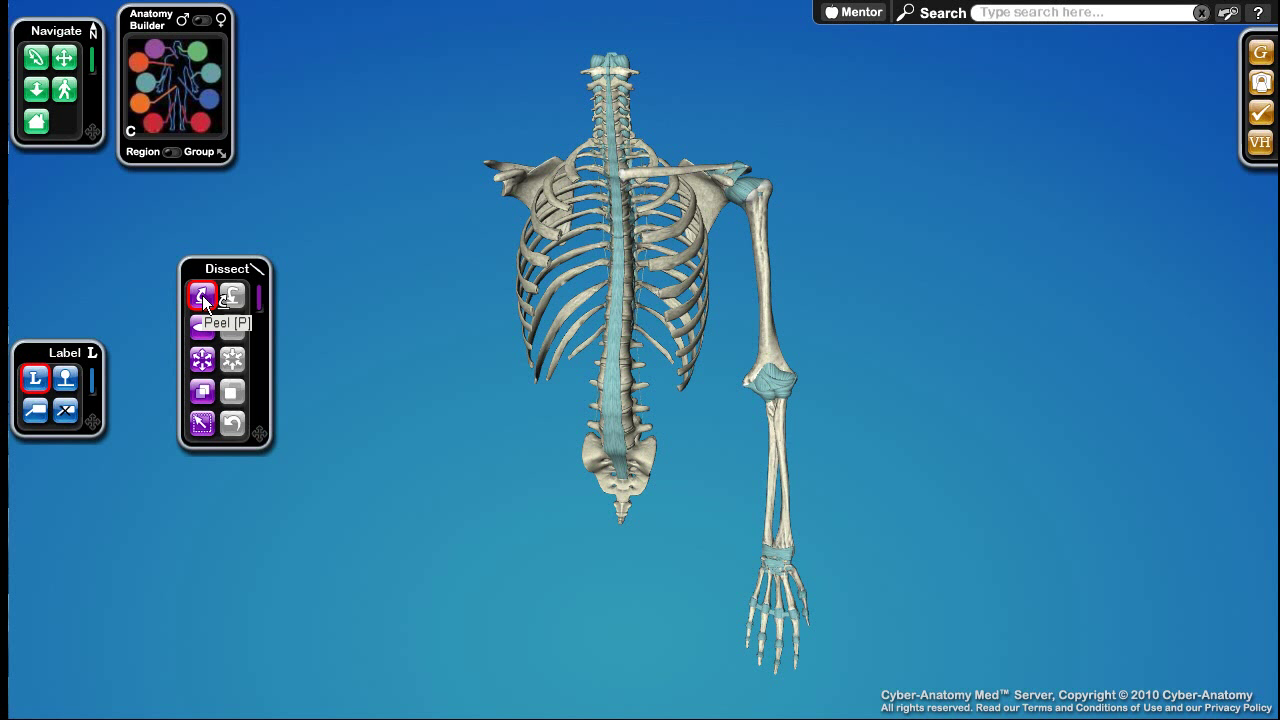
{"action": "left_click", "coordinate": [617, 205]}
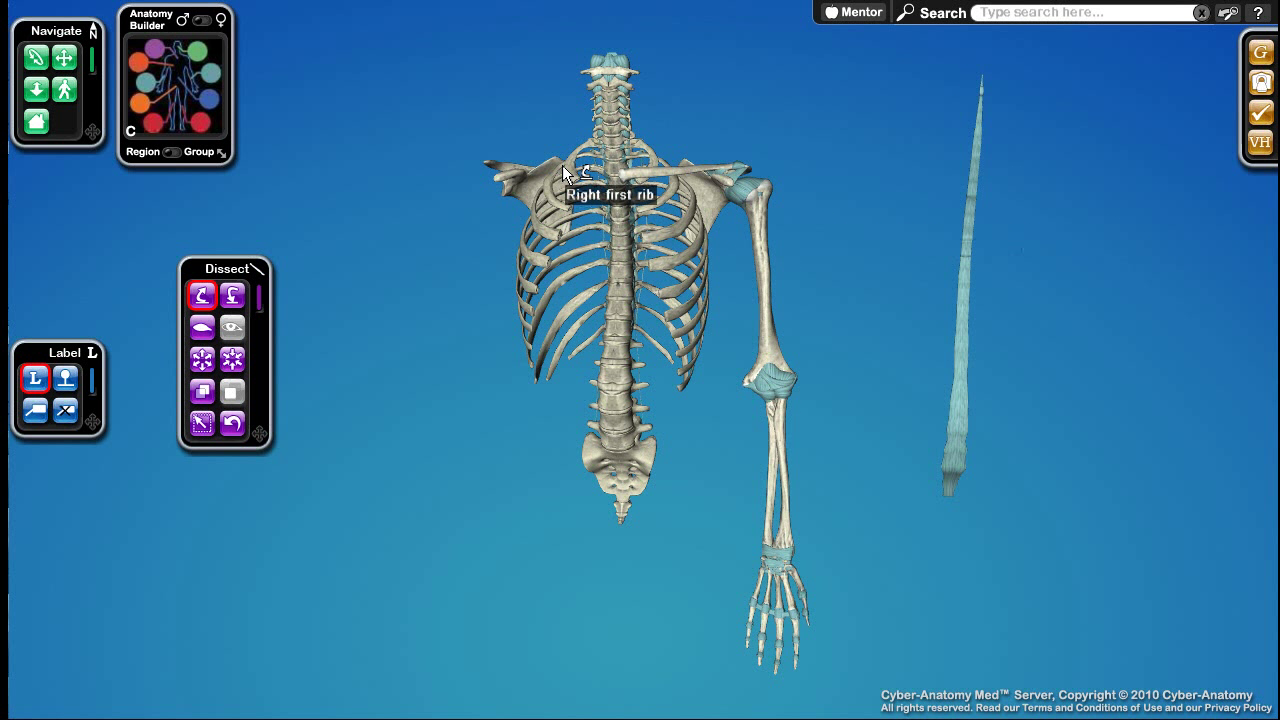
{"action": "left_click_drag", "start_coordinate": [522, 183], "coordinate": [345, 72]}
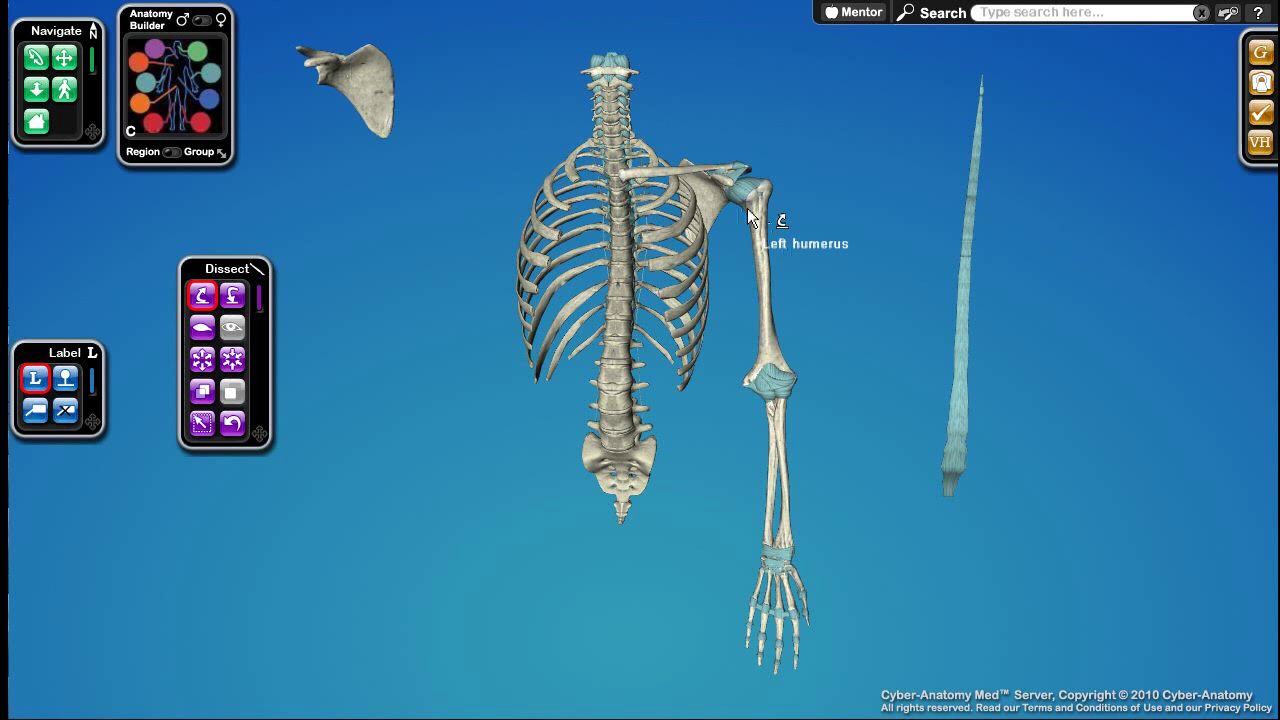
{"action": "left_click_drag", "start_coordinate": [711, 201], "coordinate": [889, 539]}
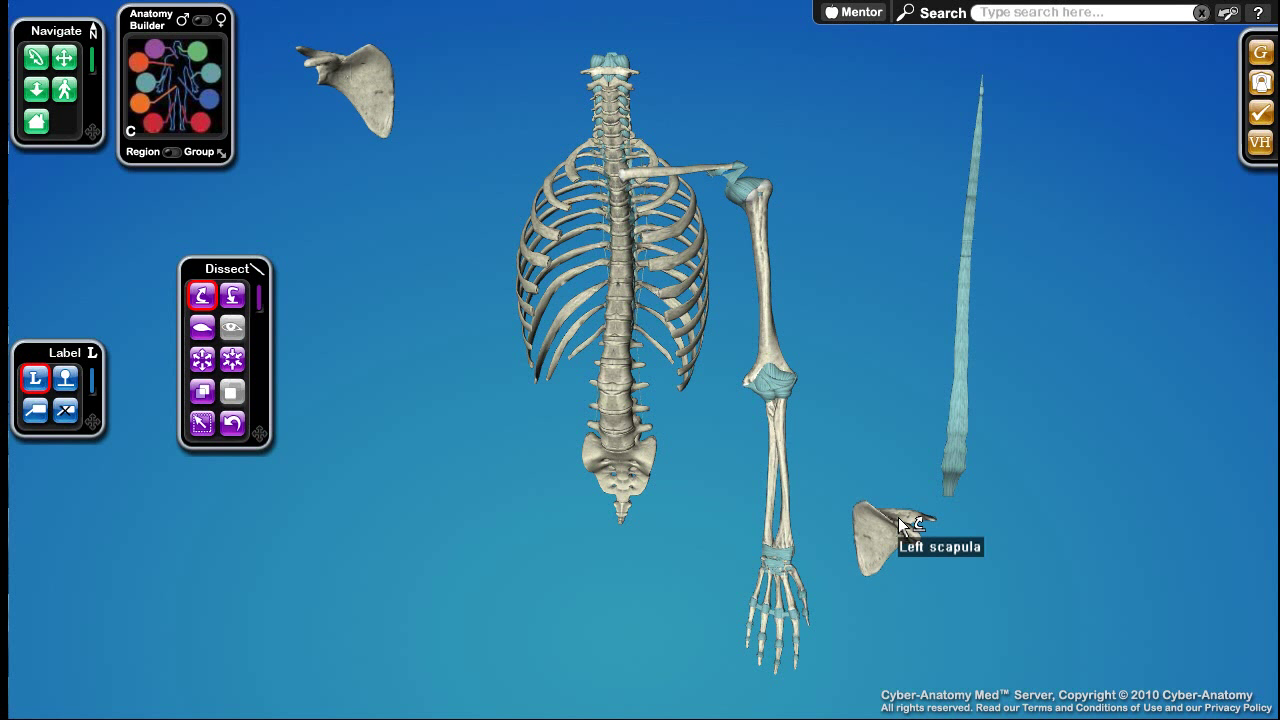
{"action": "left_click_drag", "start_coordinate": [614, 380], "coordinate": [458, 476]}
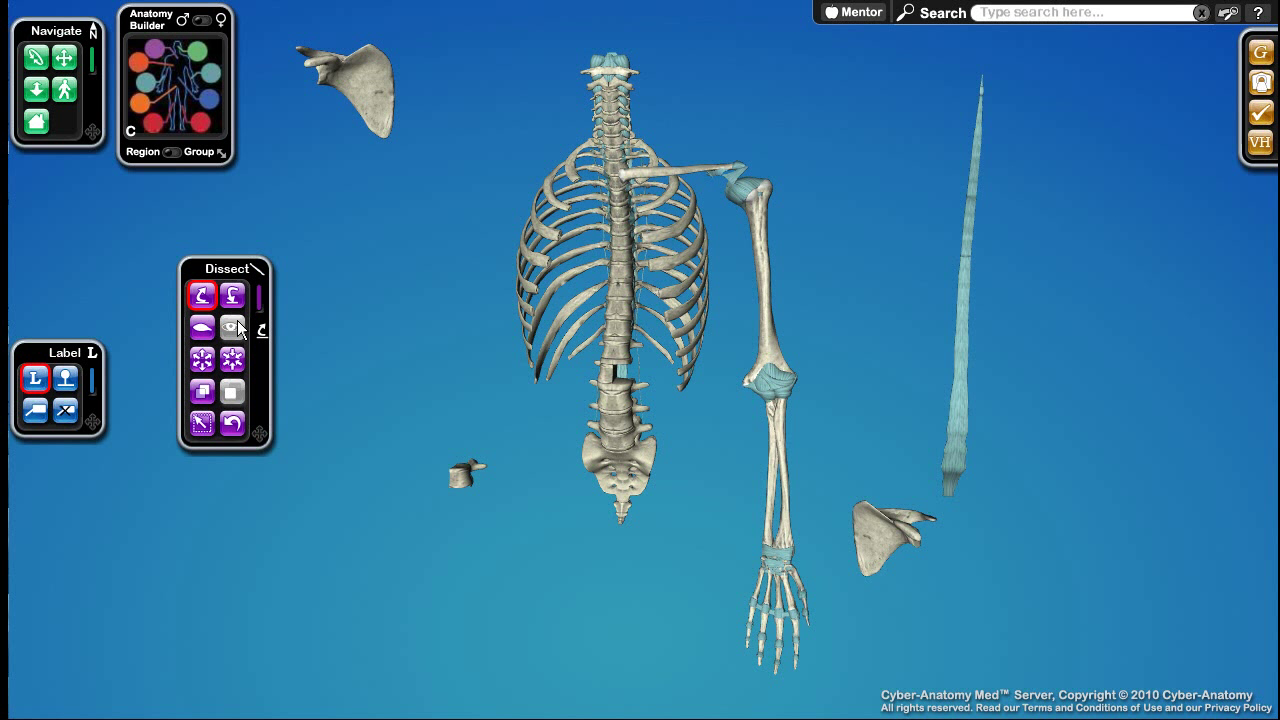
- Use the Stick tool to reattach both scapulae, the second lumbar vertebra and the anterior longitudinal ligament
{"action": "left_click", "coordinate": [232, 294]}
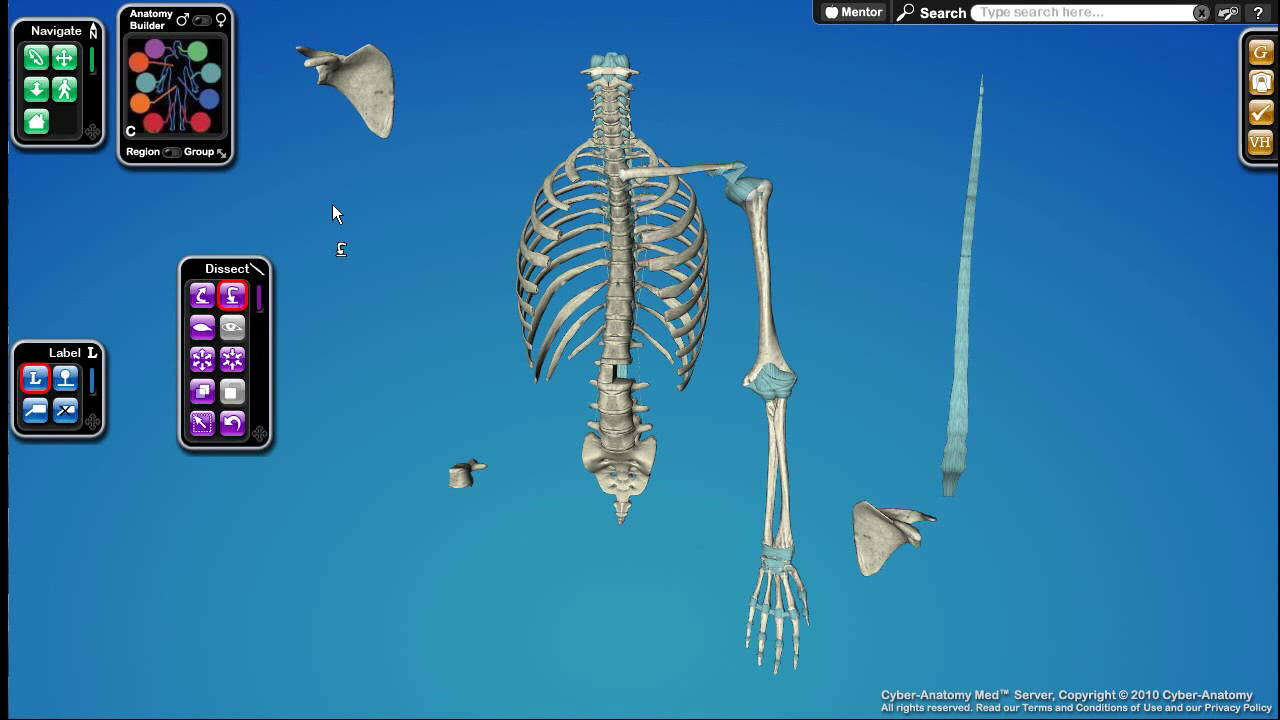
{"action": "left_click", "coordinate": [358, 72]}
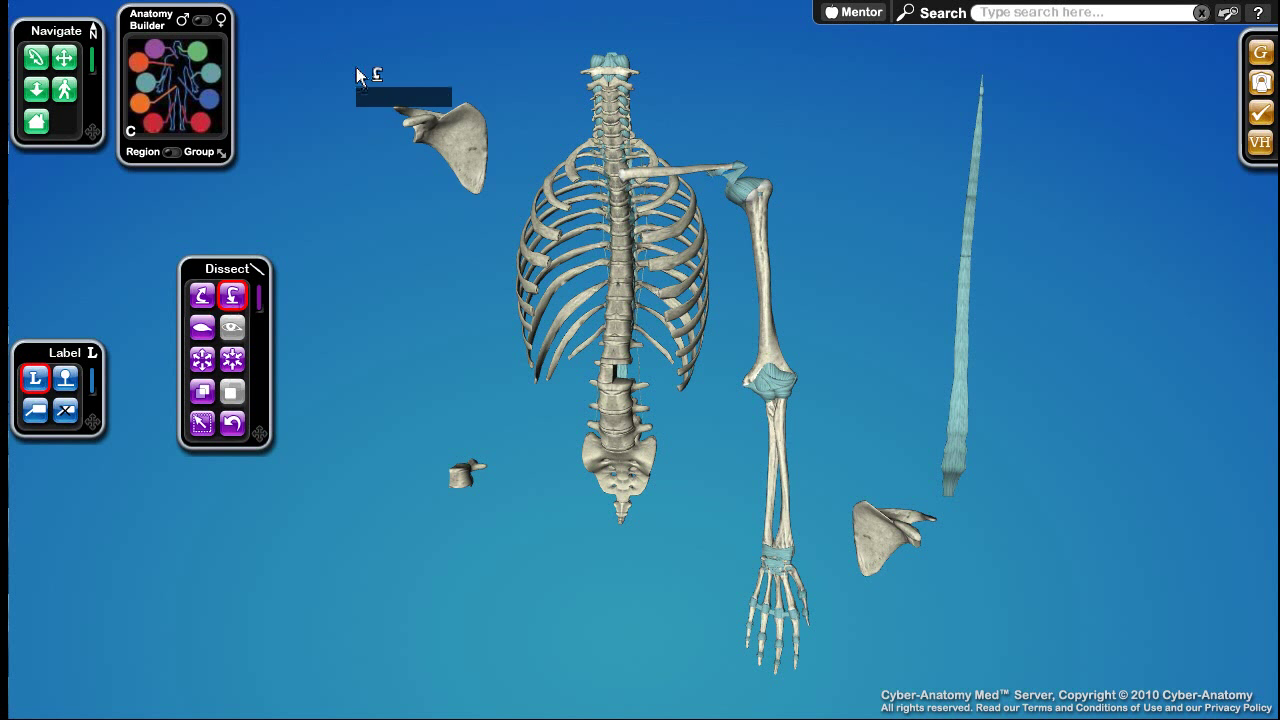
{"action": "left_click", "coordinate": [870, 540]}
{"action": "left_click", "coordinate": [467, 479]}
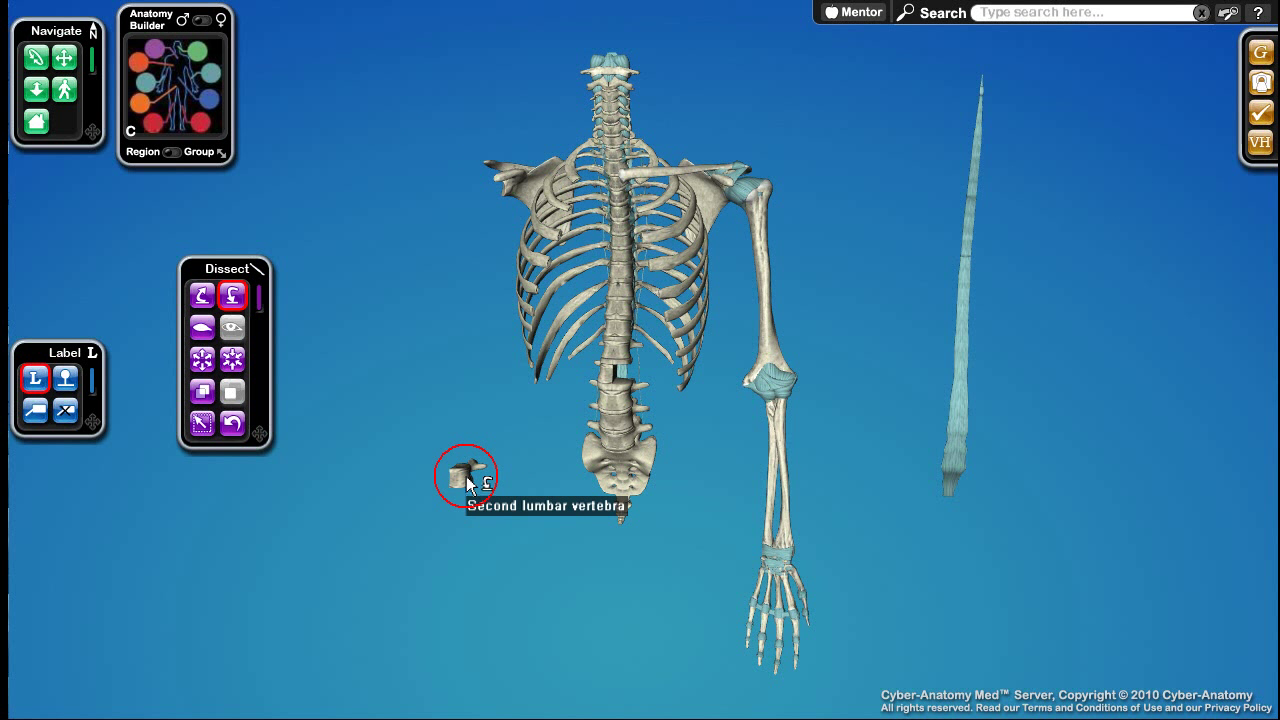
{"action": "left_click", "coordinate": [964, 448]}
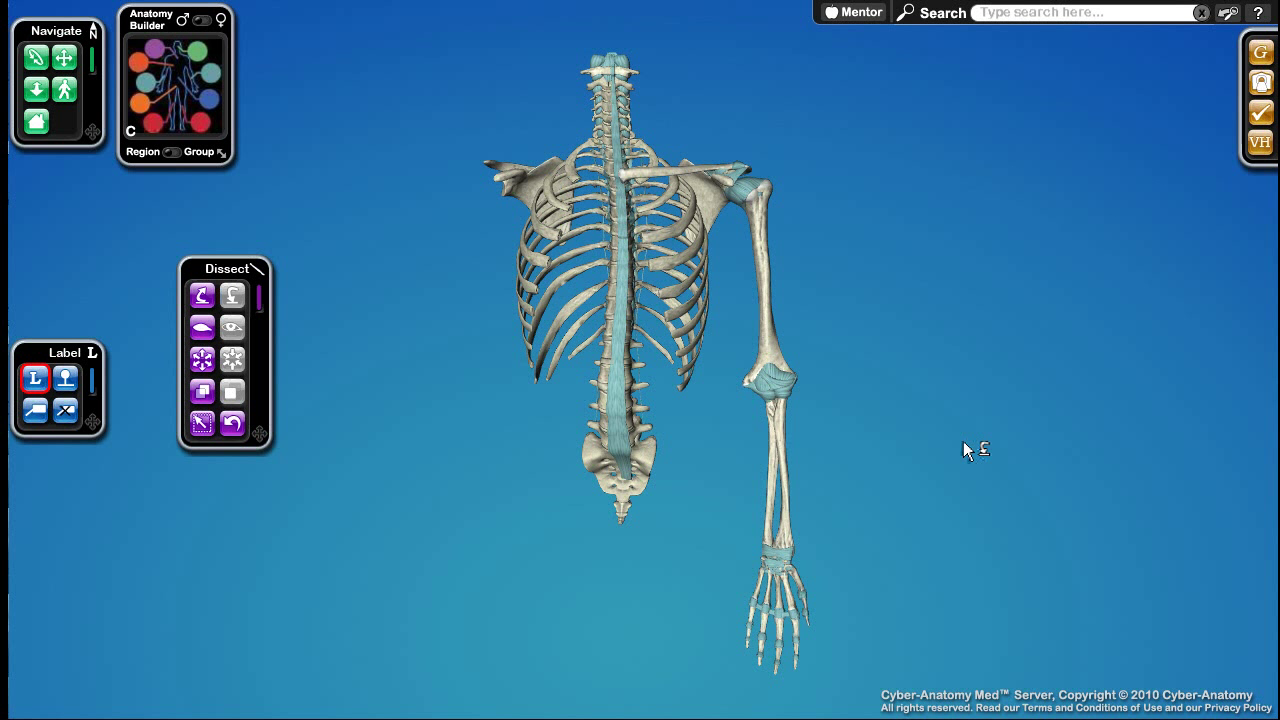
{"action": "left_click", "coordinate": [203, 329]}
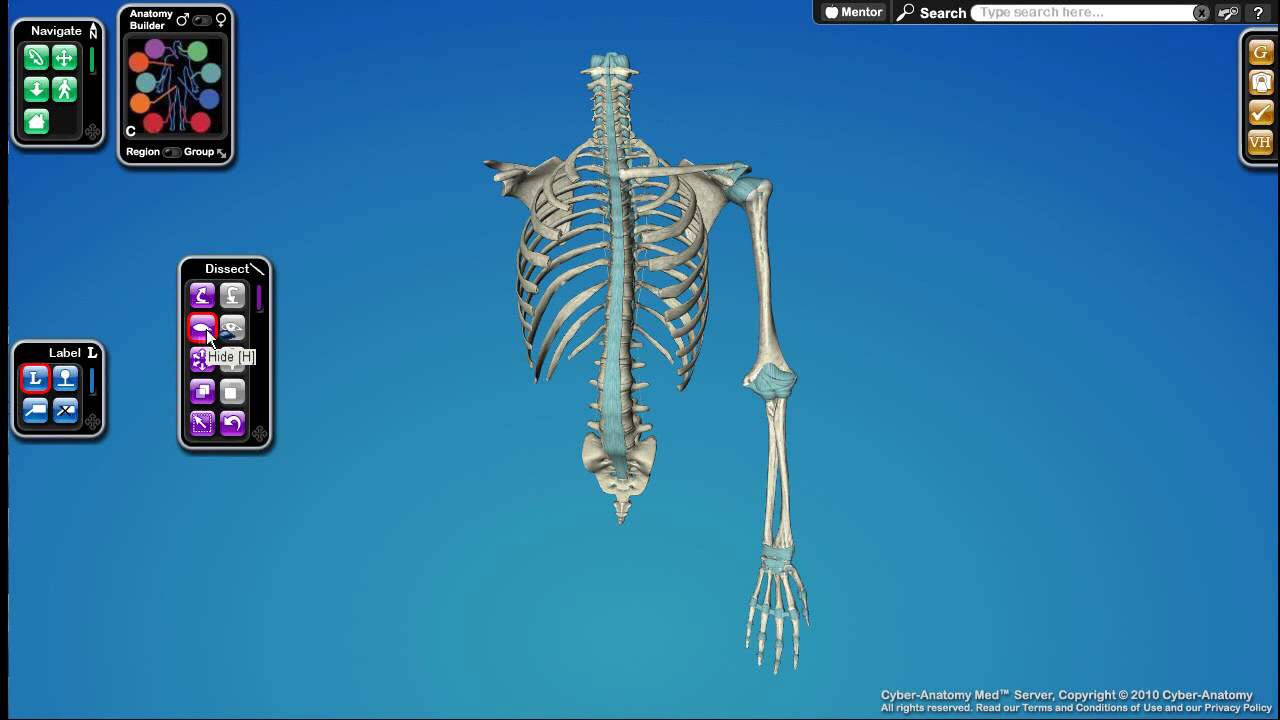
{"action": "left_click", "coordinate": [781, 440]}
{"action": "left_click", "coordinate": [779, 442]}
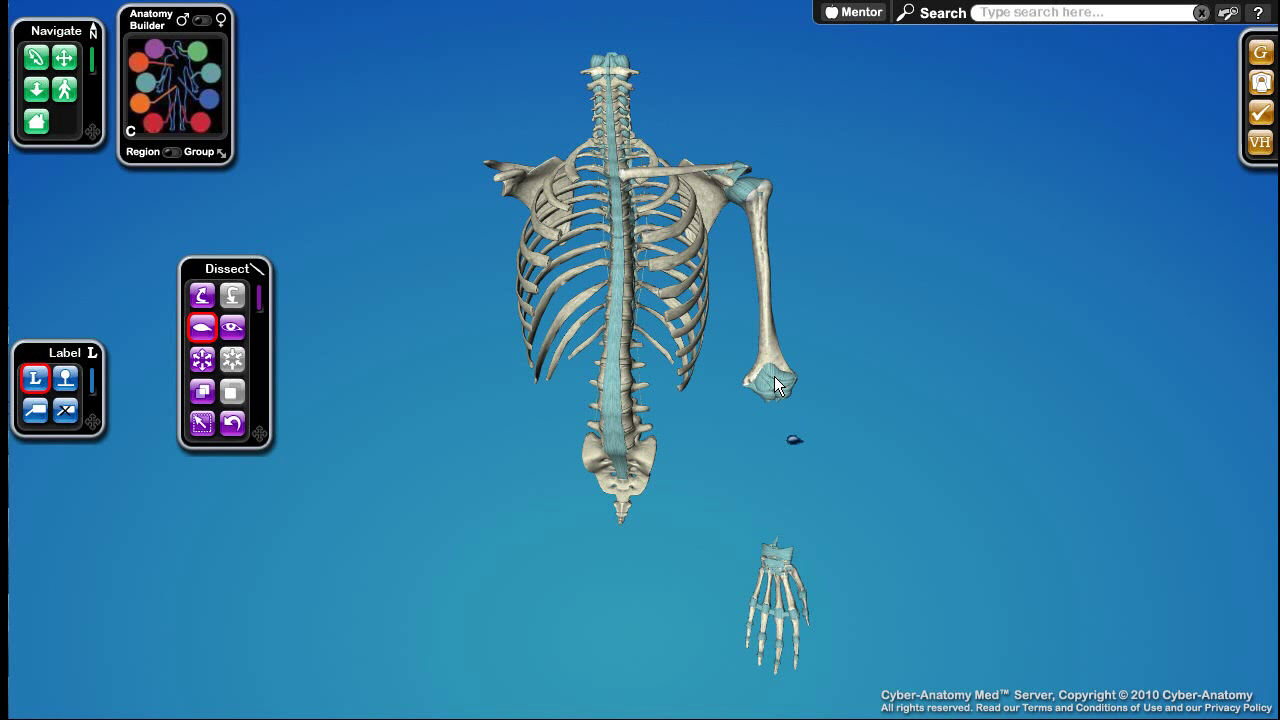
{"action": "left_click", "coordinate": [766, 318]}
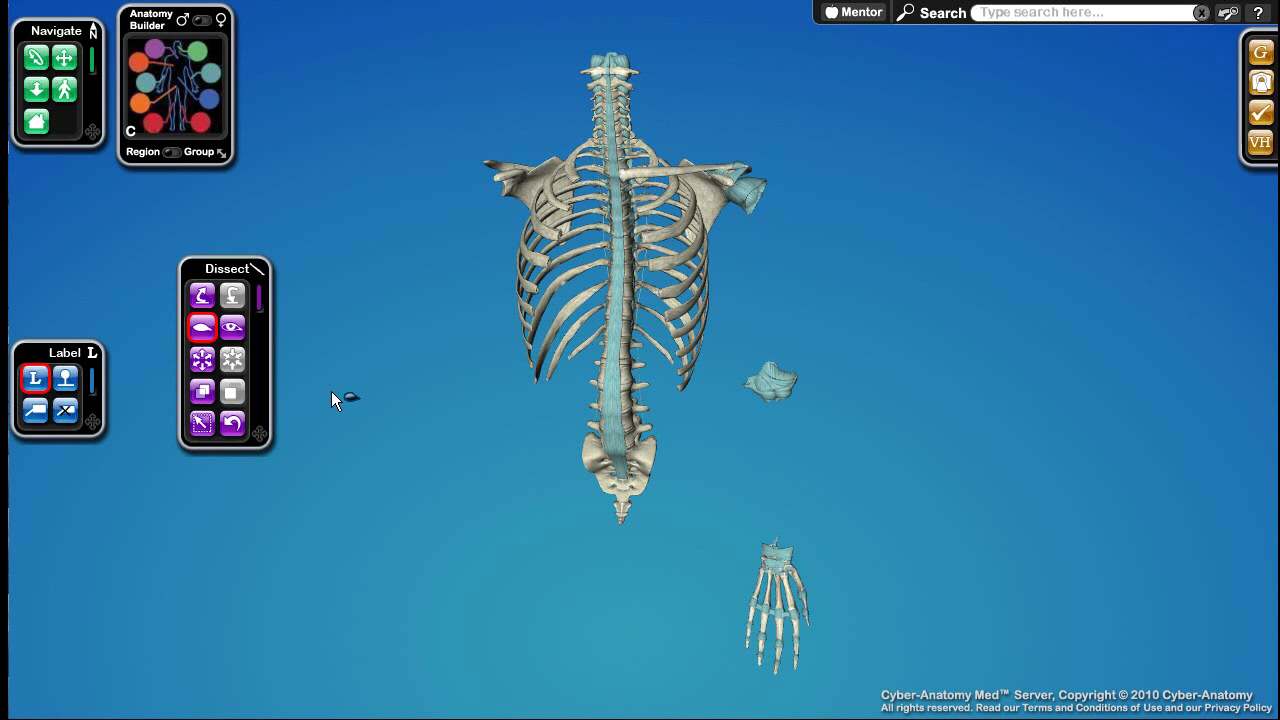
{"action": "left_click", "coordinate": [232, 329]}
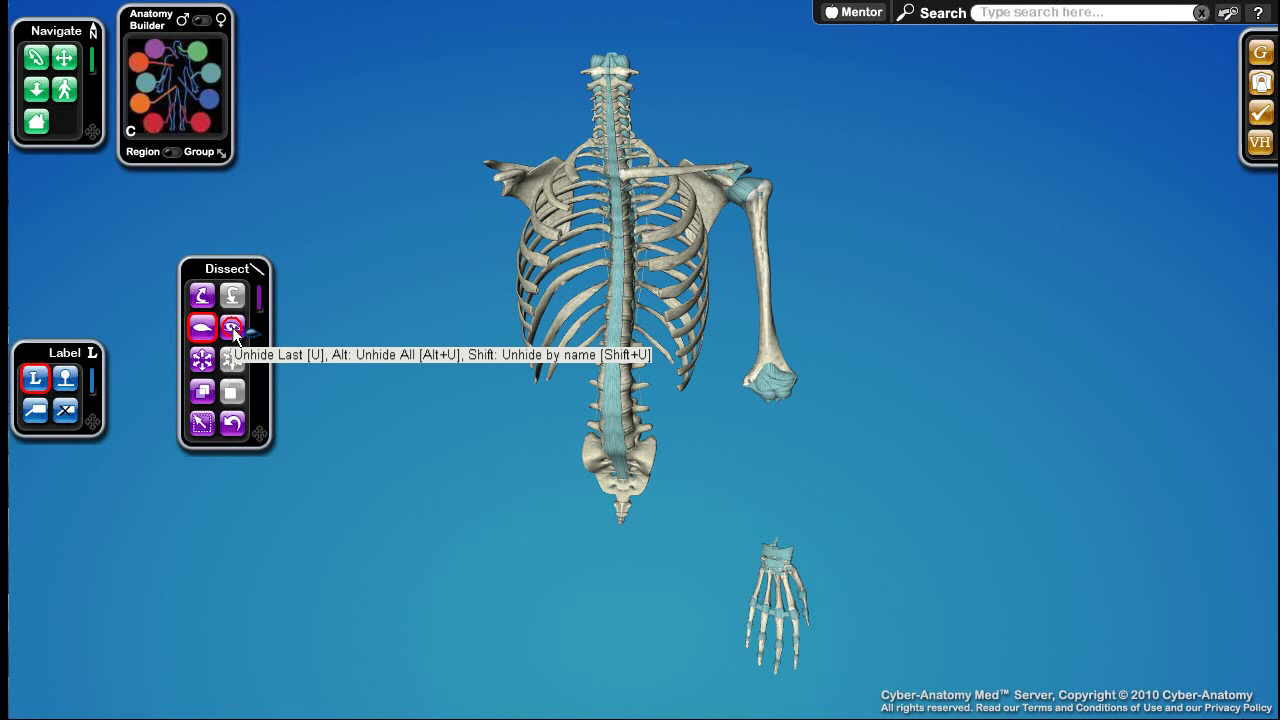
{"action": "left_click", "coordinate": [232, 329]}
{"action": "left_click", "coordinate": [232, 327]}
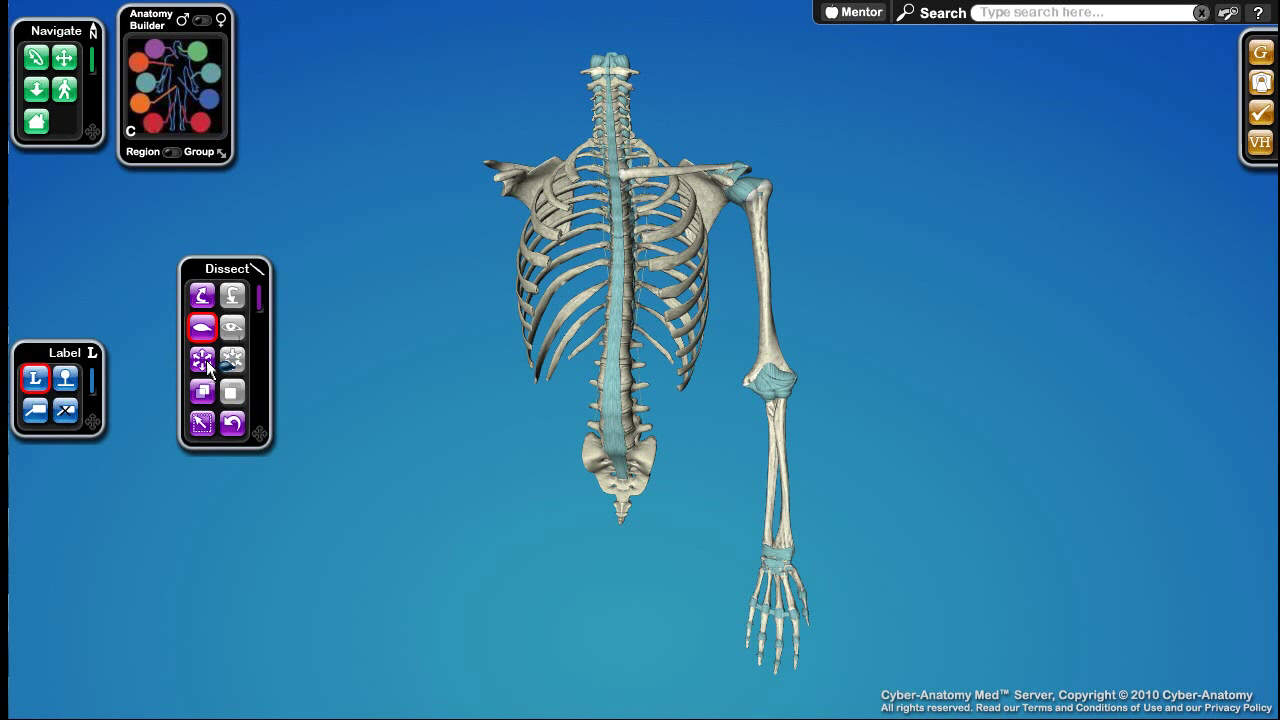
- Explode the ligaments away via the elbow capsule, rotate to a side view, then implode them back
{"action": "left_click", "coordinate": [207, 365]}
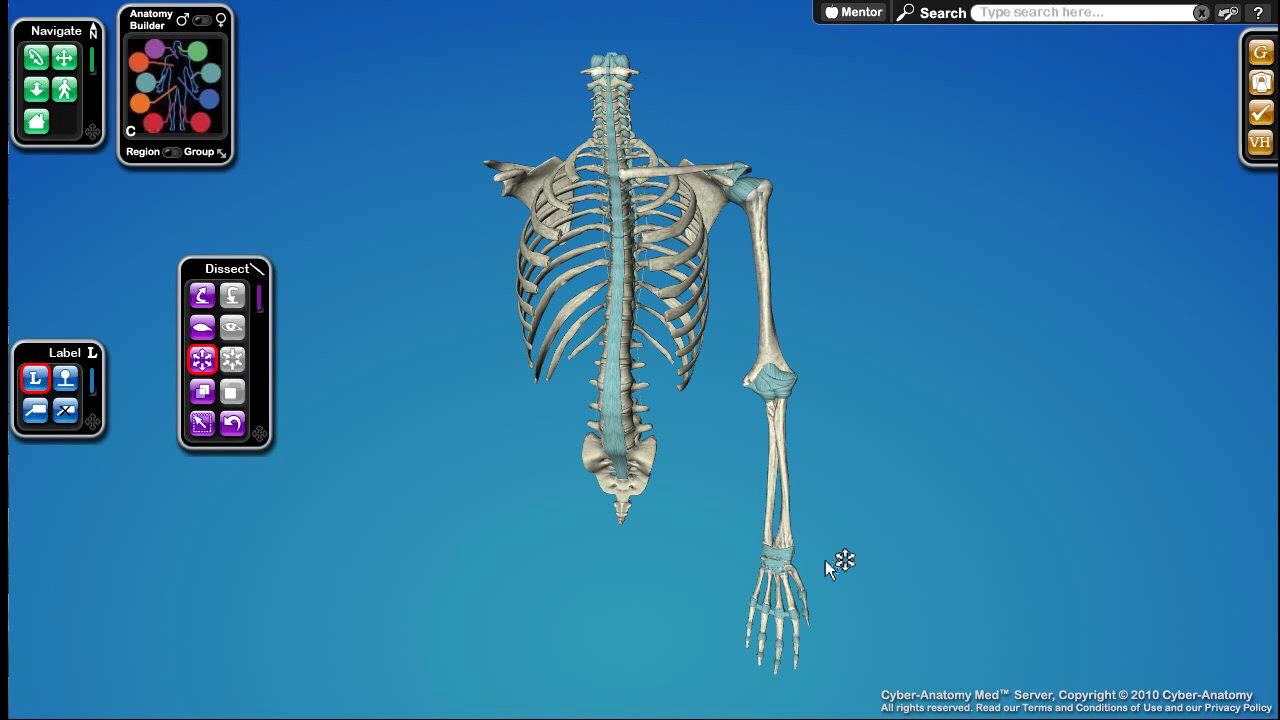
{"action": "left_click", "coordinate": [781, 384]}
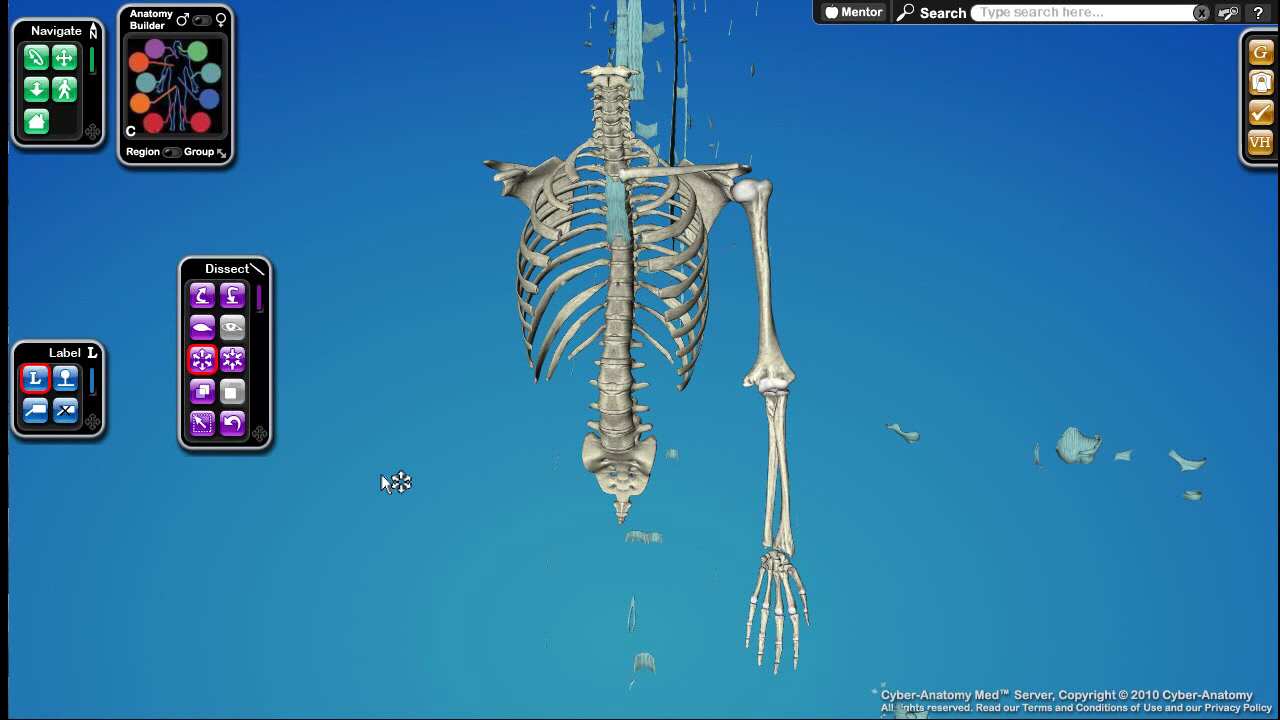
{"action": "left_click", "coordinate": [35, 57]}
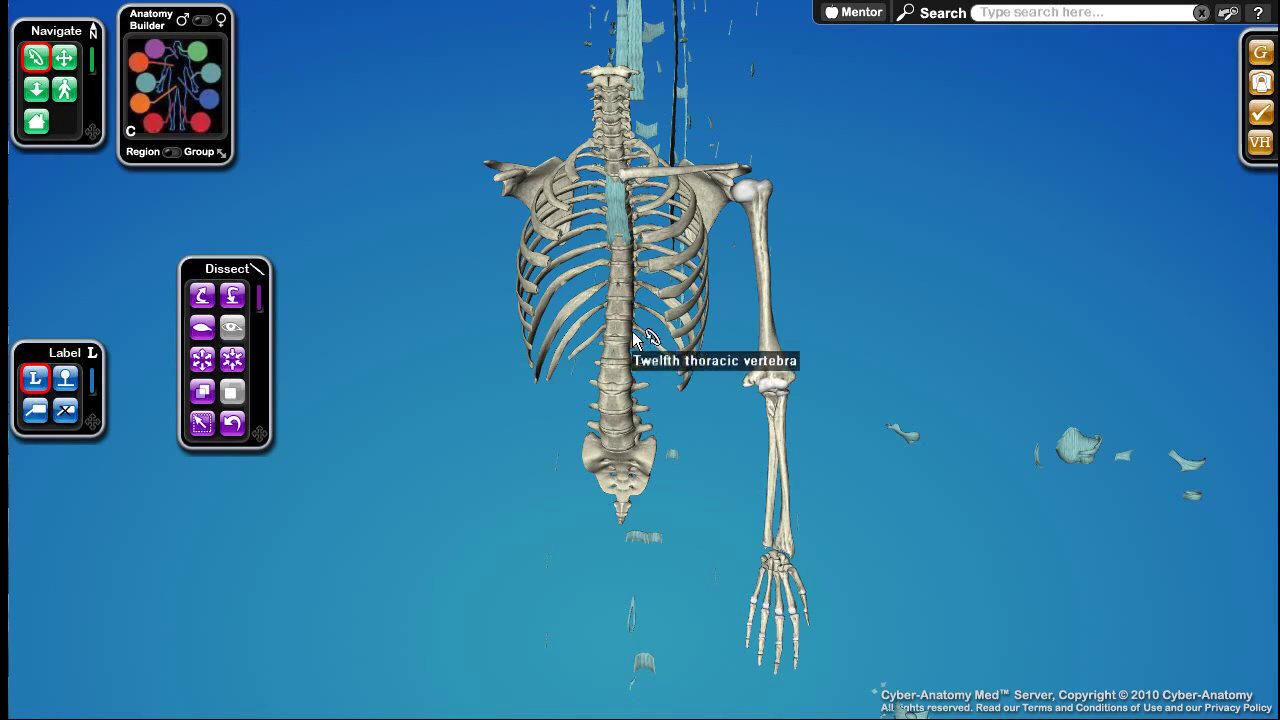
{"action": "left_click_drag", "start_coordinate": [640, 330], "coordinate": [360, 346]}
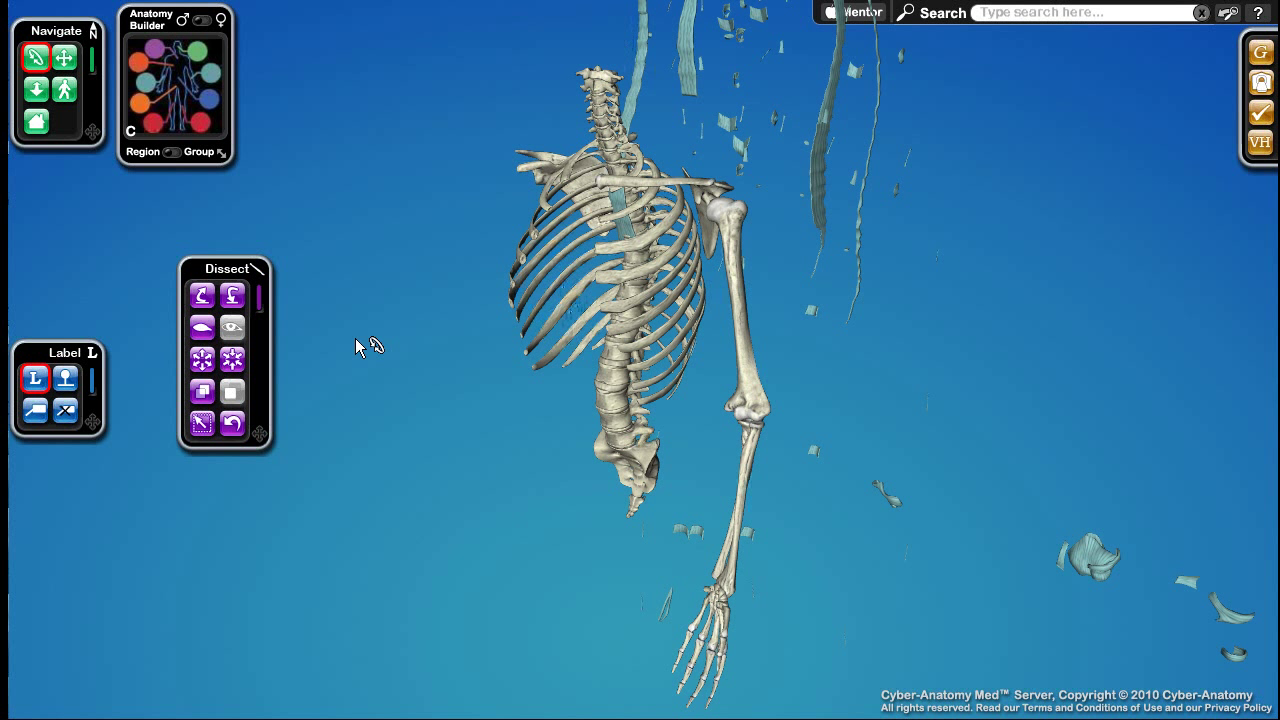
{"action": "left_click", "coordinate": [230, 361]}
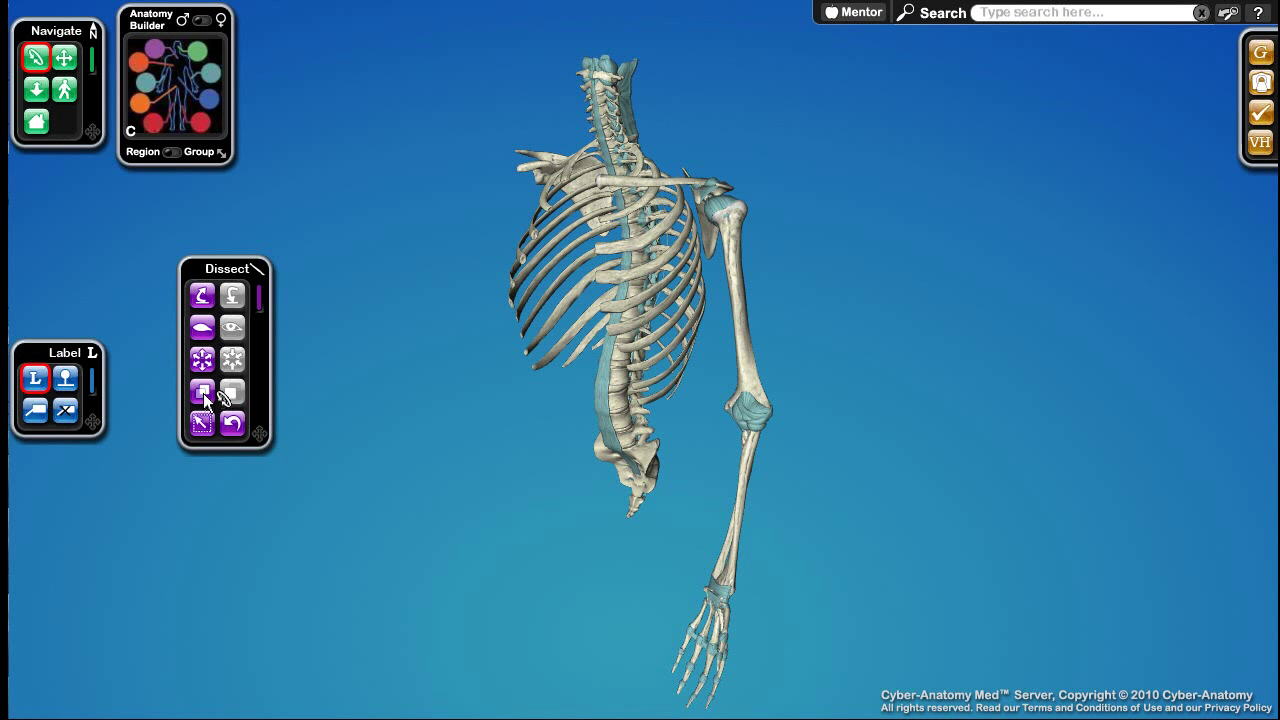
- Make the left humerus, shoulder capsule and left scapula transparent, then restore the humerus to opaque
{"action": "left_click", "coordinate": [203, 392]}
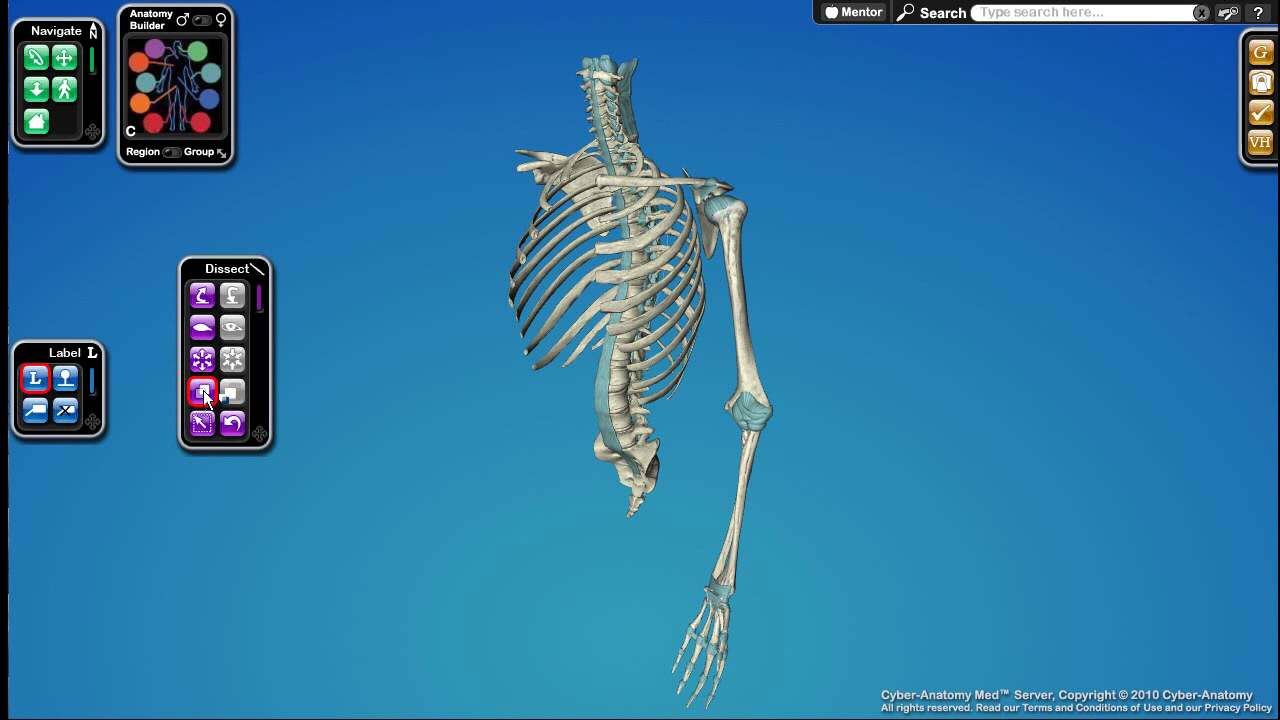
{"action": "left_click", "coordinate": [746, 338]}
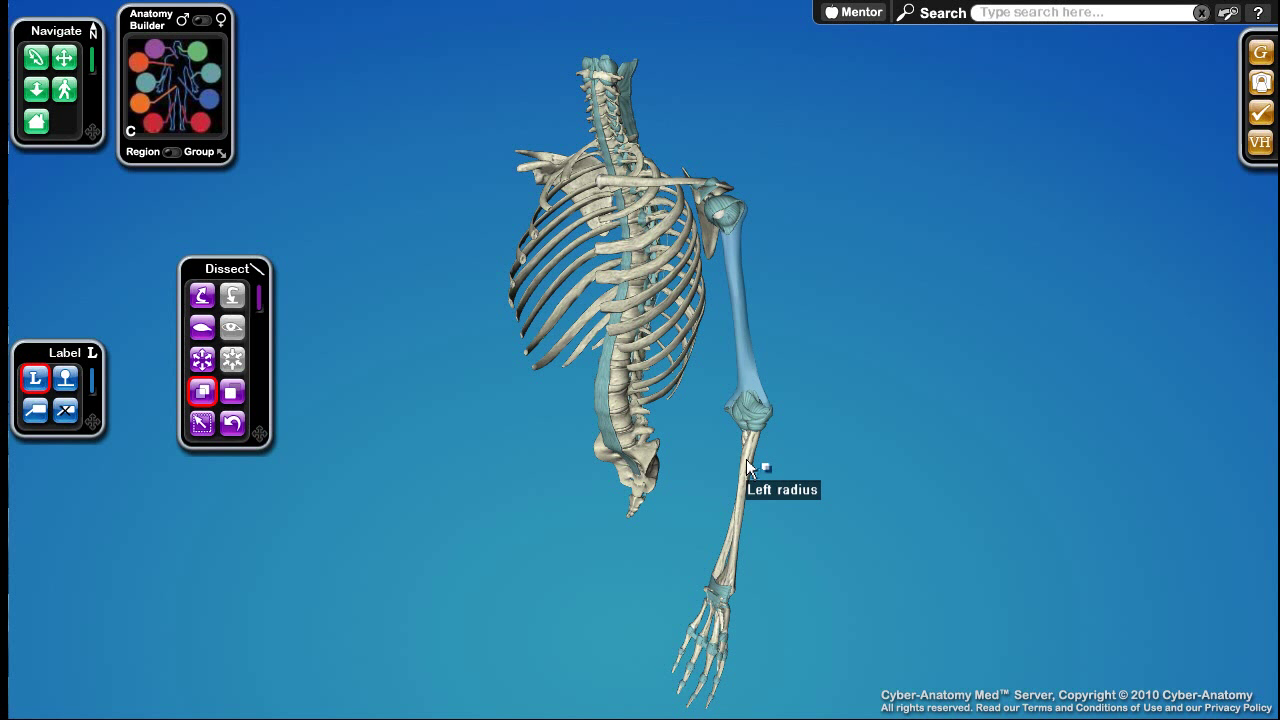
{"action": "left_click", "coordinate": [722, 205]}
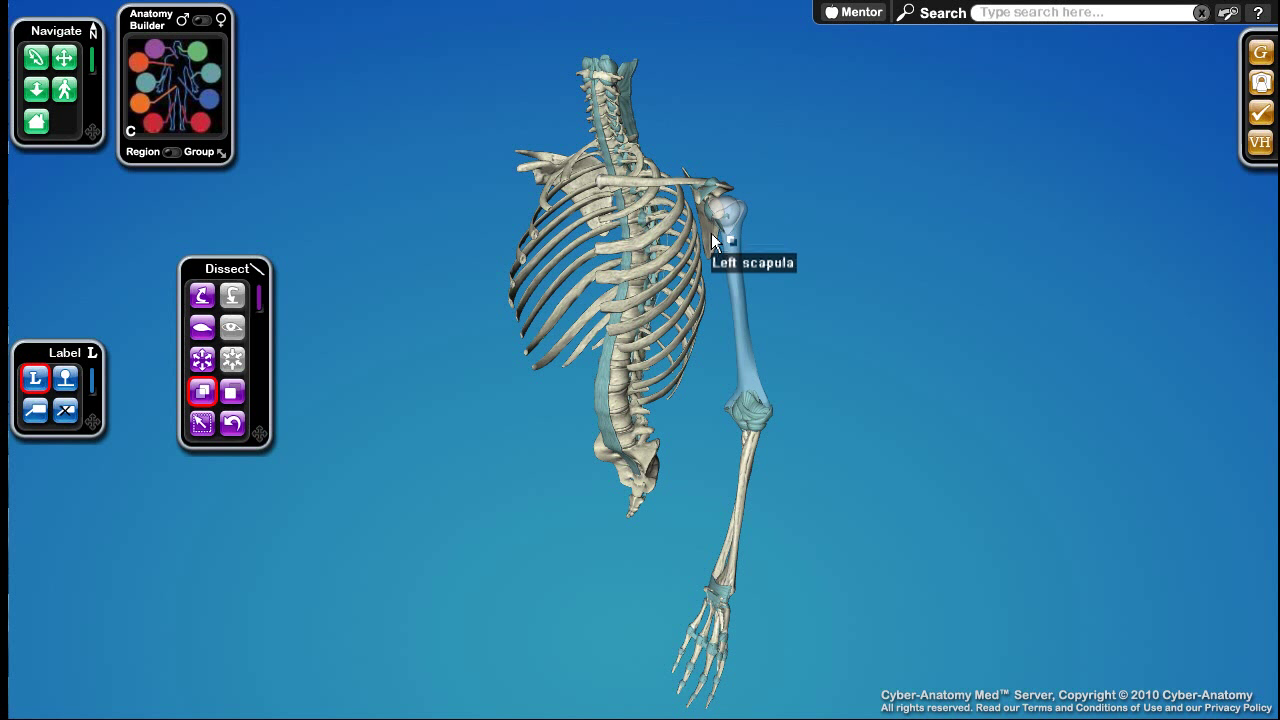
{"action": "left_click", "coordinate": [711, 233]}
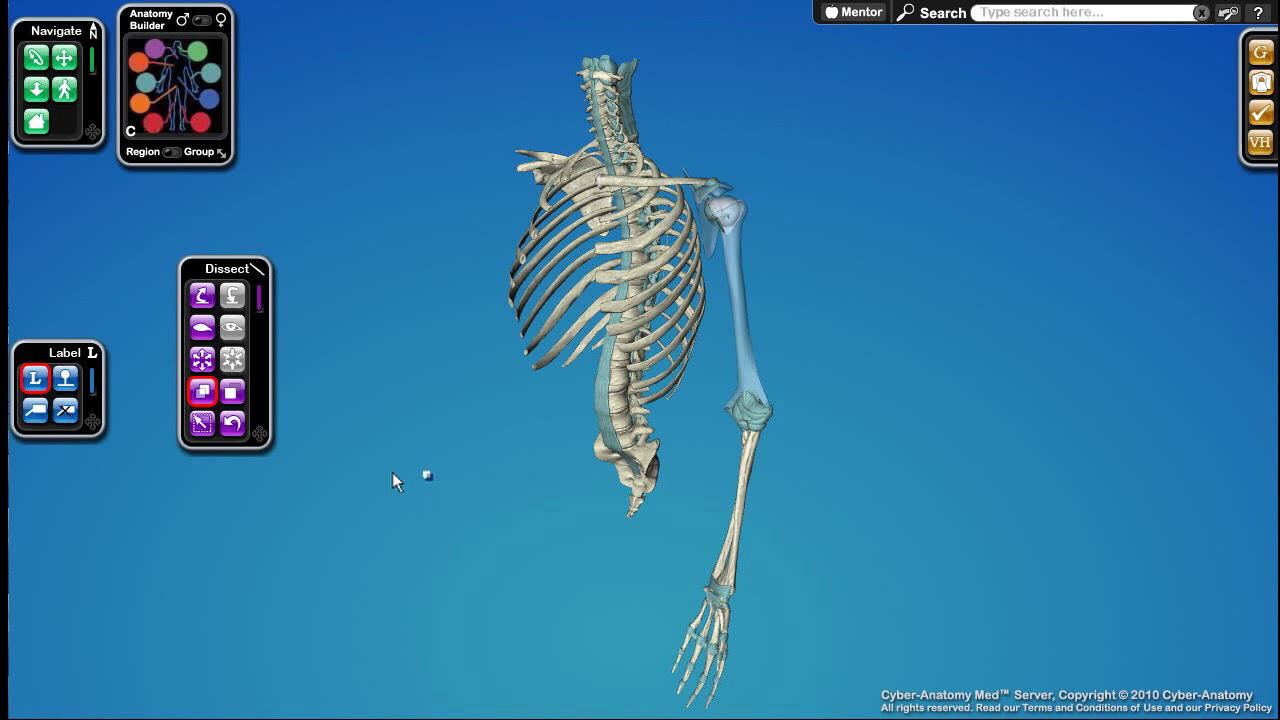
{"action": "left_click", "coordinate": [227, 391]}
{"action": "left_click", "coordinate": [730, 278]}
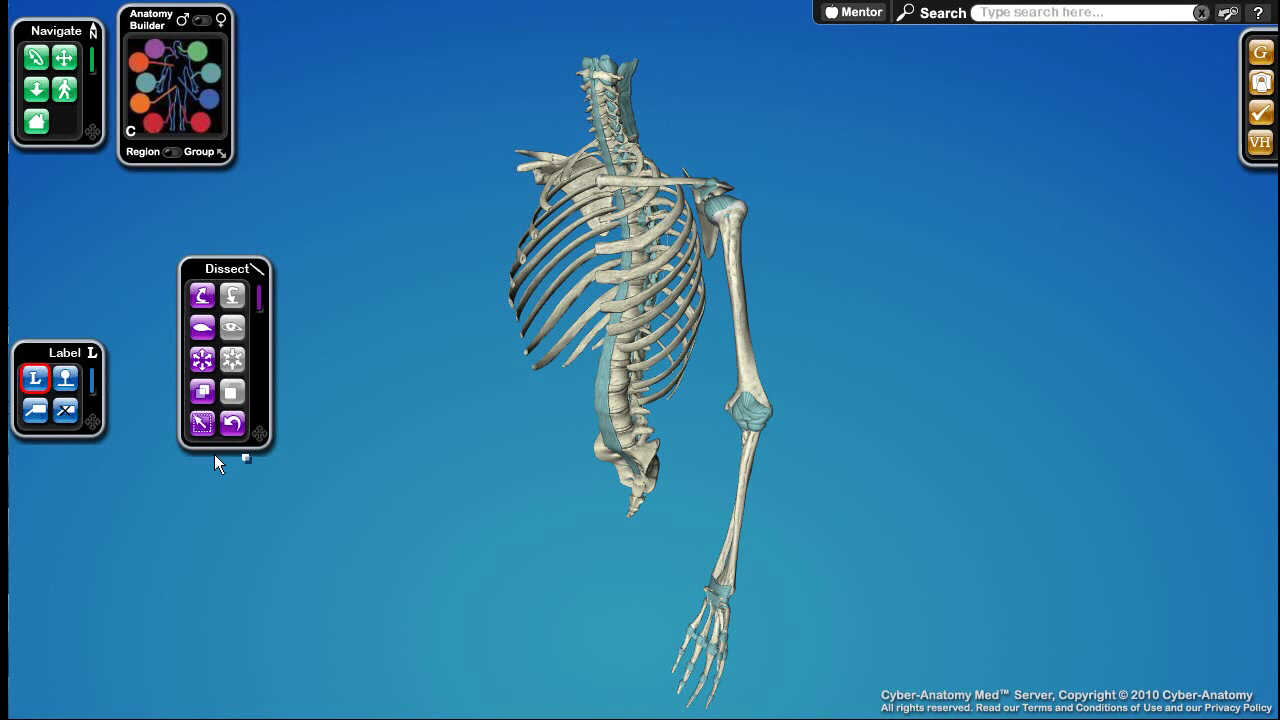
- Box-select the upper spine, ribs and humerus, drag them right, undo it, and dock the Dissect panel
{"action": "left_click", "coordinate": [198, 428]}
{"action": "left_click_drag", "start_coordinate": [434, 26], "coordinate": [790, 198]}
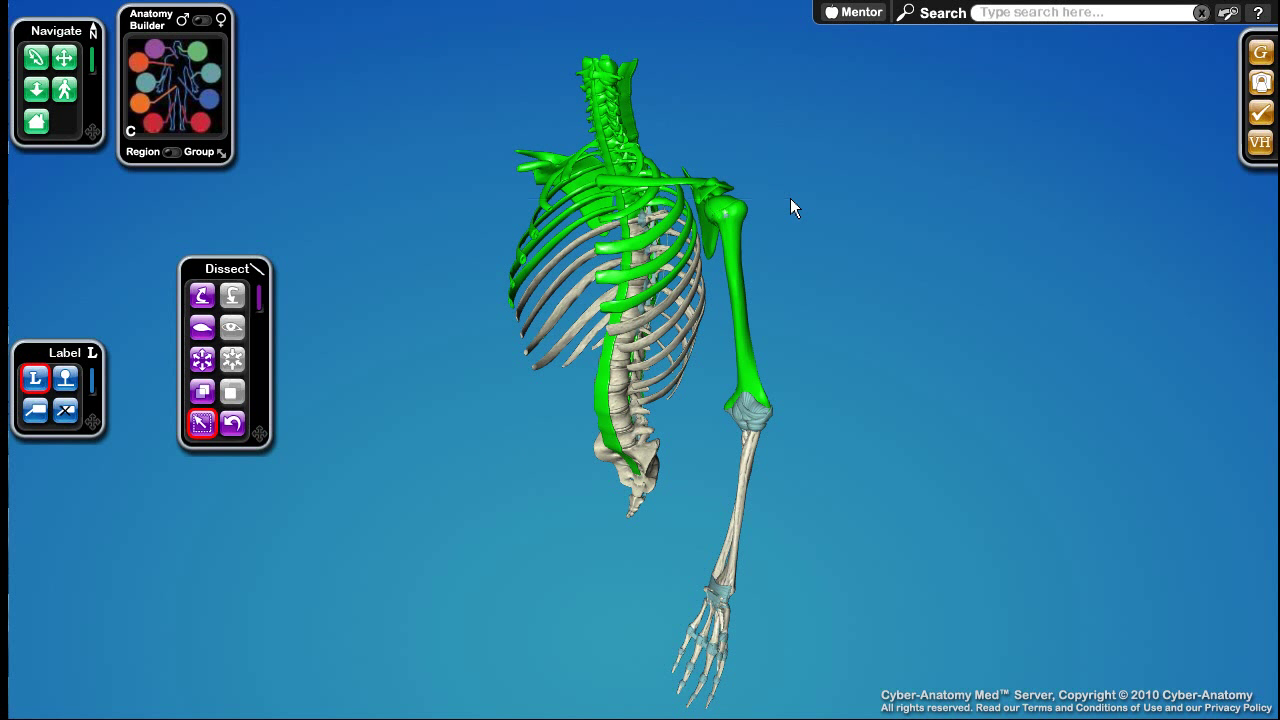
{"action": "left_click", "coordinate": [202, 299]}
{"action": "left_click_drag", "start_coordinate": [738, 294], "coordinate": [1141, 303]}
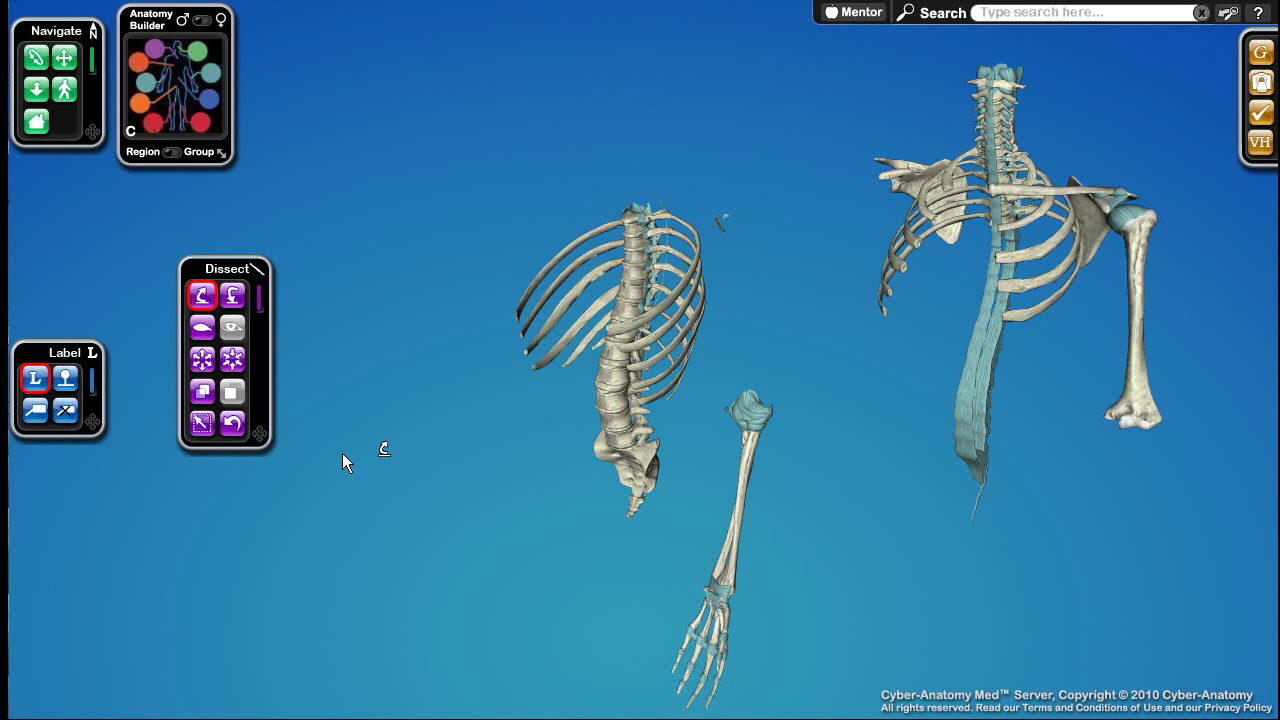
{"action": "left_click", "coordinate": [233, 426]}
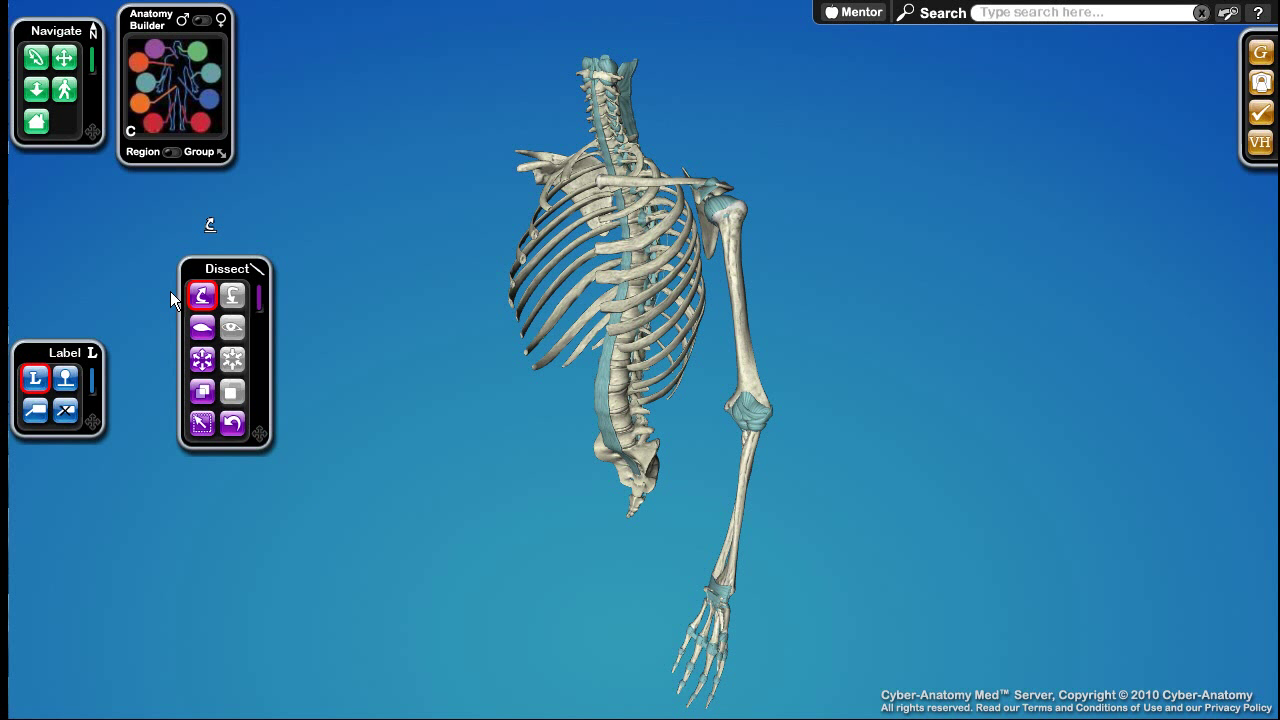
{"action": "double_click", "coordinate": [255, 421]}
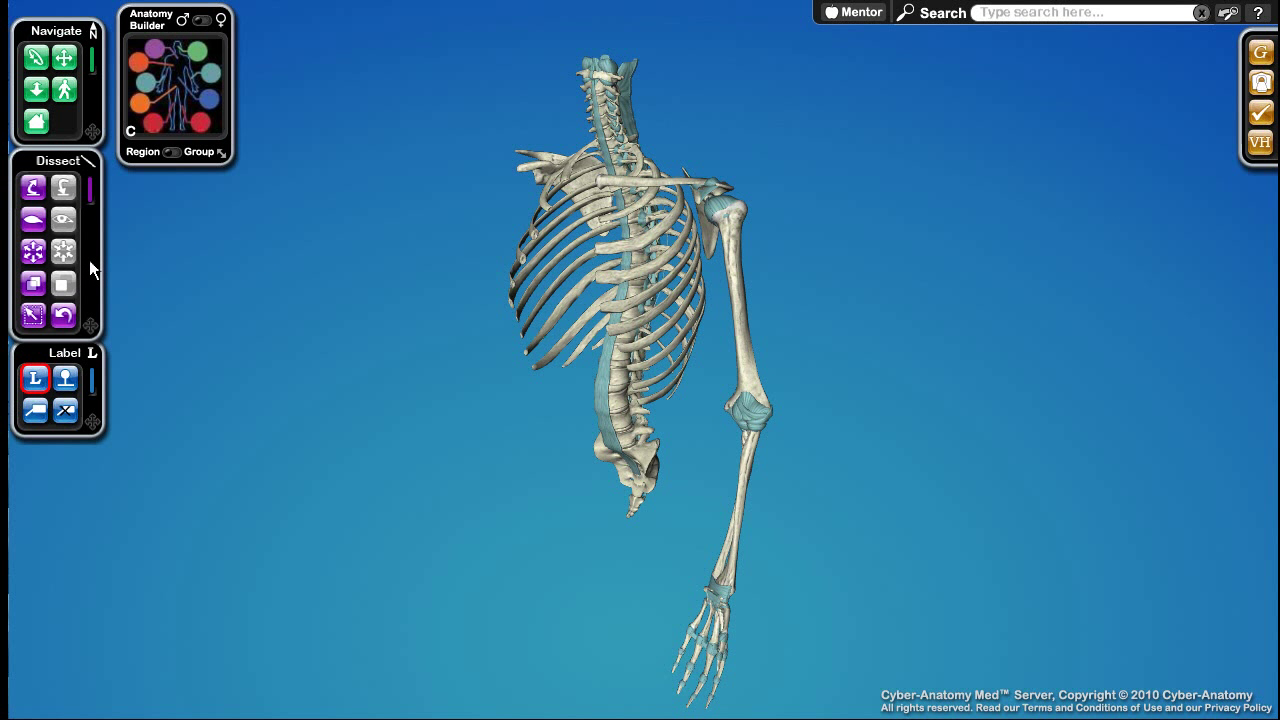
- Drag the Label panel out of its left-edge dock so it floats in the scene
{"action": "left_click_drag", "start_coordinate": [89, 403], "coordinate": [256, 415]}
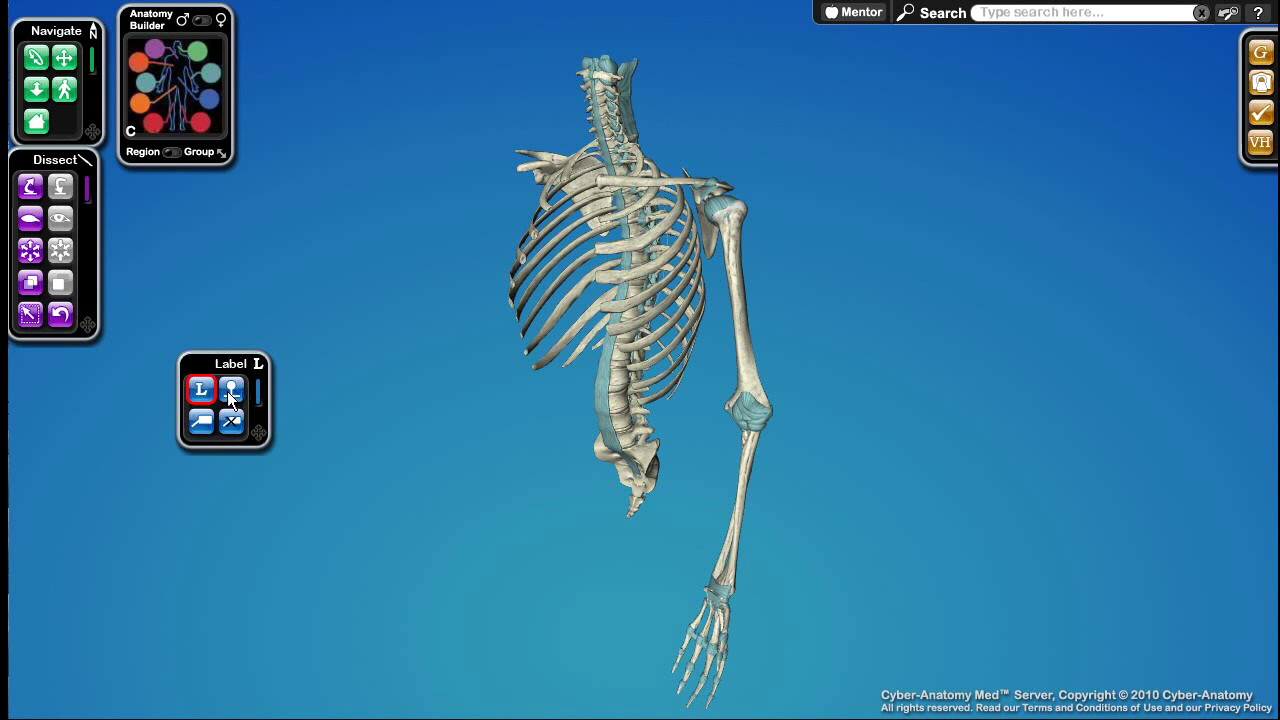
- Pull the left humerus out of the arm and pan the view over to it
{"action": "left_click", "coordinate": [33, 188]}
{"action": "left_click_drag", "start_coordinate": [735, 303], "coordinate": [1048, 298]}
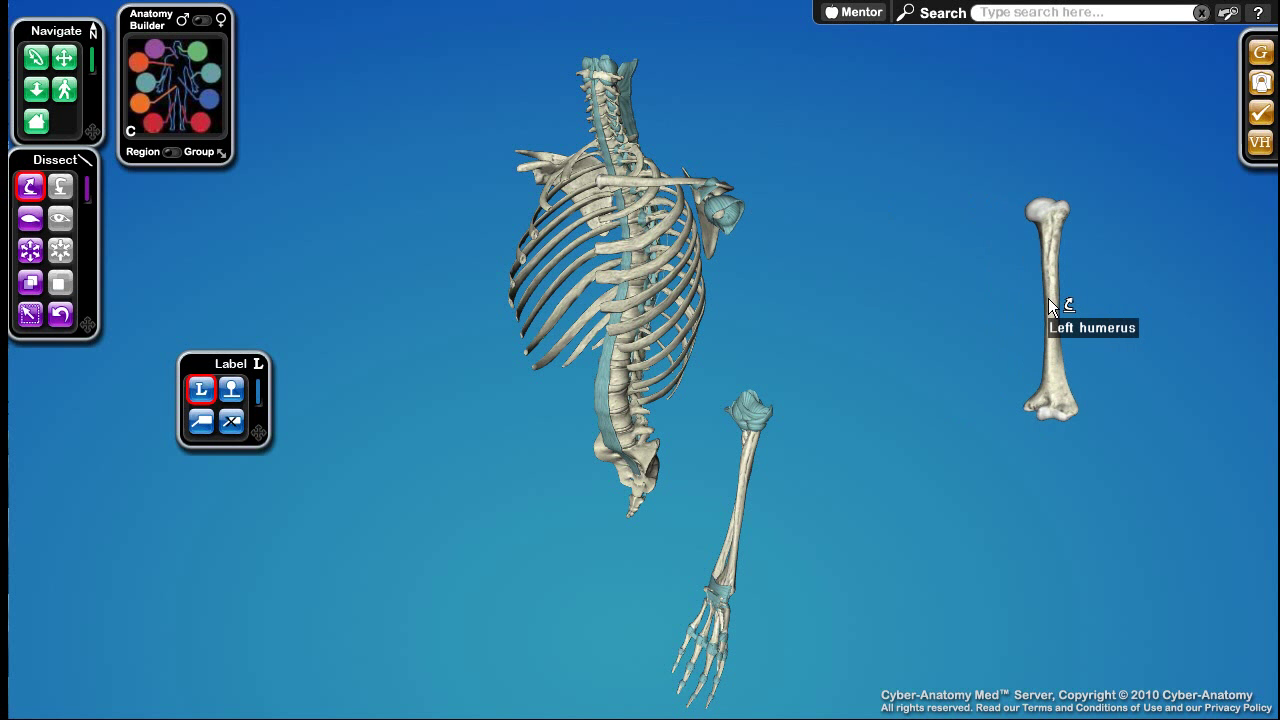
{"action": "left_click", "coordinate": [63, 57]}
{"action": "left_click_drag", "start_coordinate": [1047, 298], "coordinate": [676, 299]}
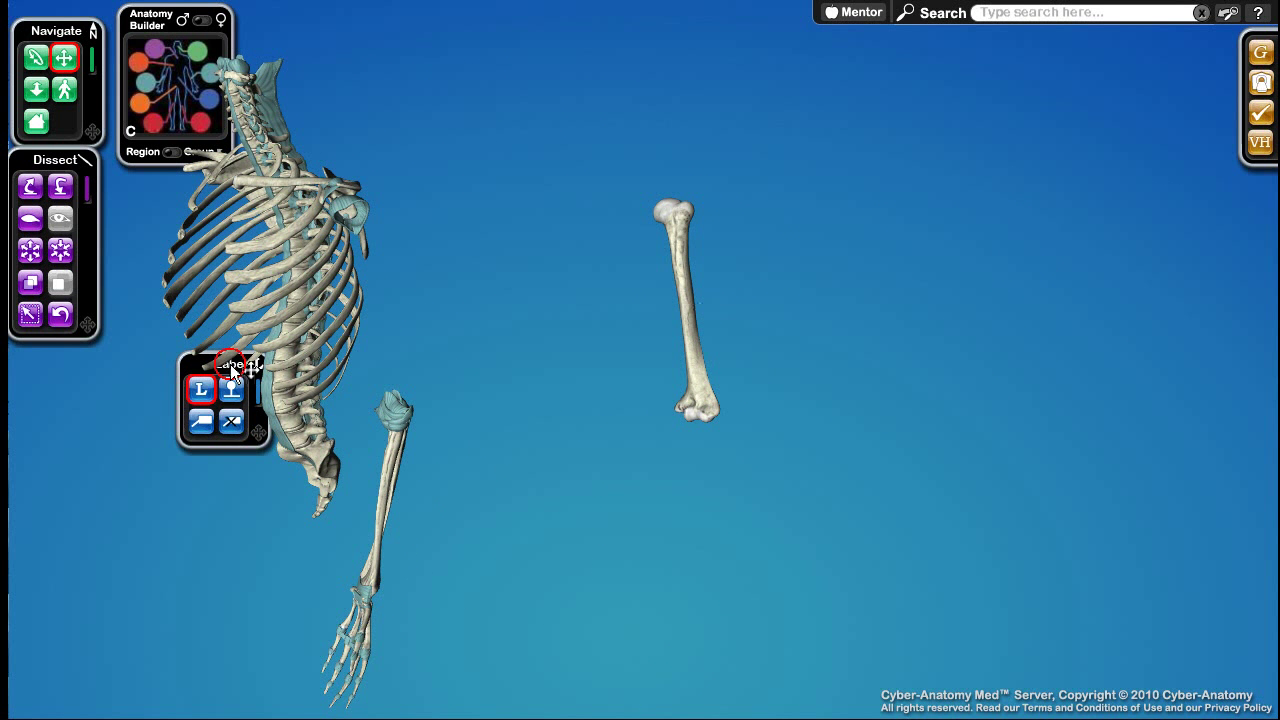
{"action": "left_click_drag", "start_coordinate": [262, 402], "coordinate": [527, 455]}
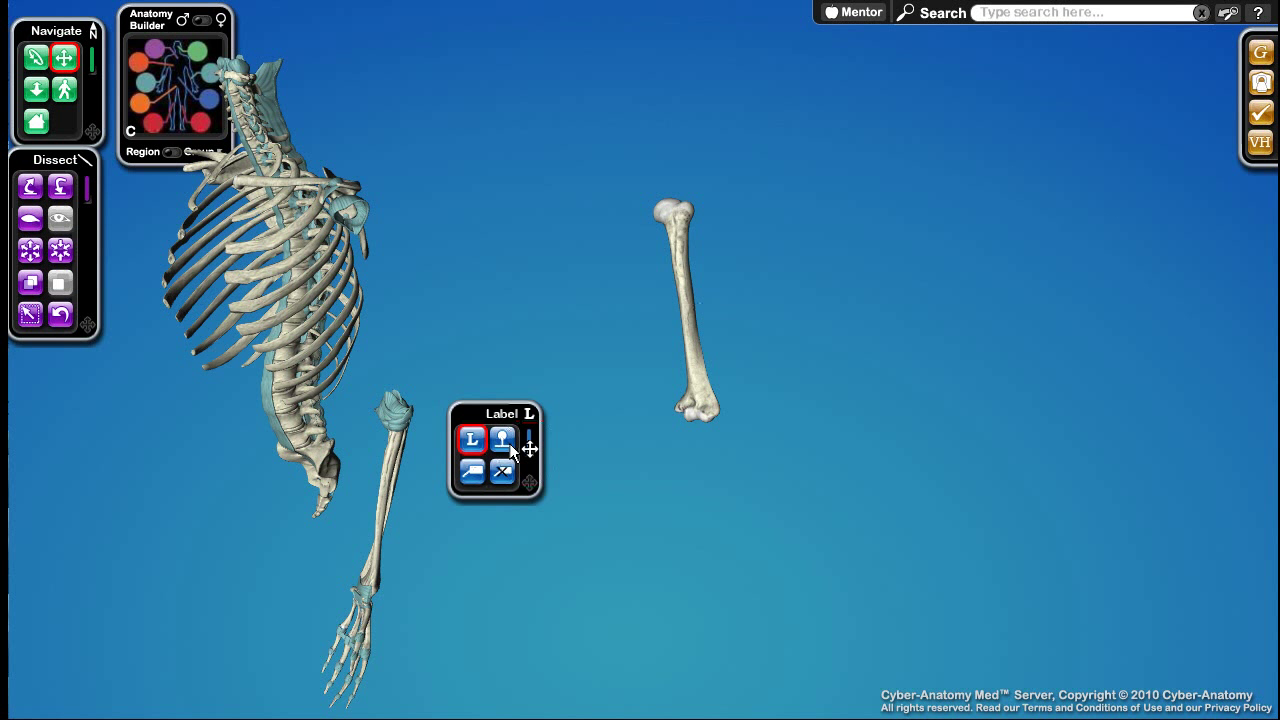
- Show the humerus landmarks with the Label pin tool and rotate the bone to see another side
{"action": "left_click", "coordinate": [505, 440]}
{"action": "left_click", "coordinate": [690, 305]}
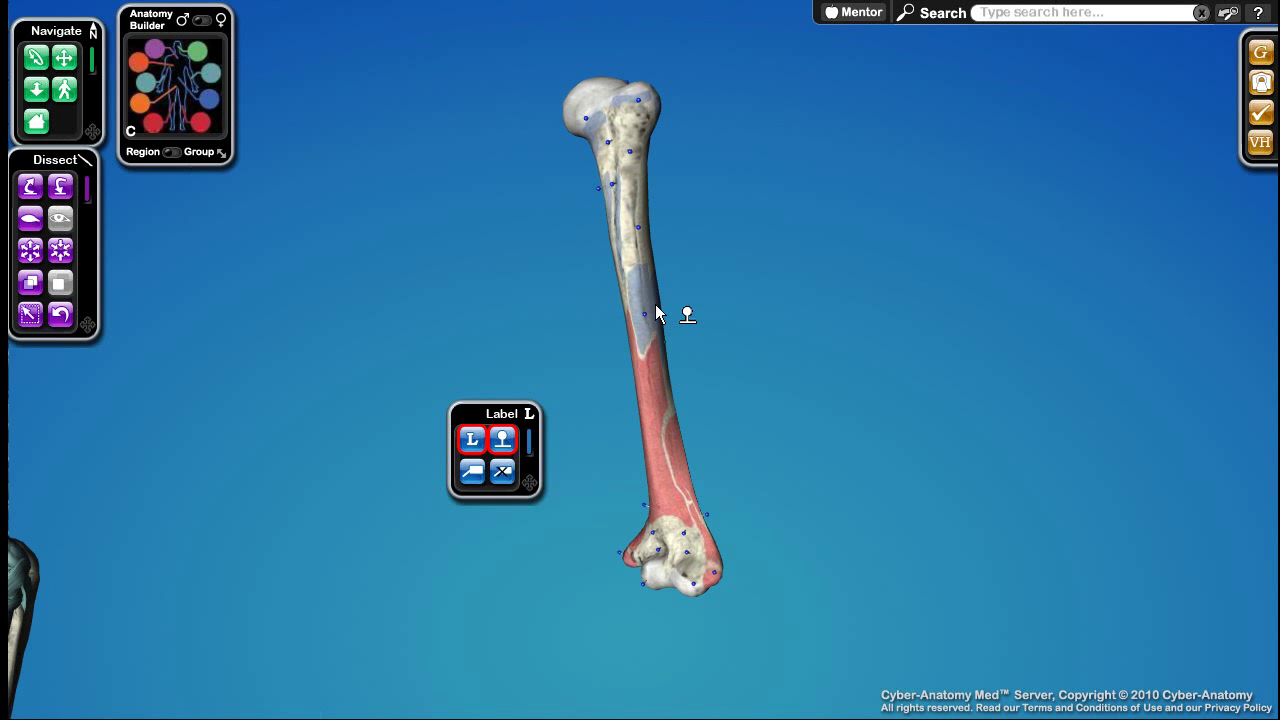
{"action": "left_click", "coordinate": [36, 58]}
{"action": "left_click_drag", "start_coordinate": [637, 245], "coordinate": [641, 229]}
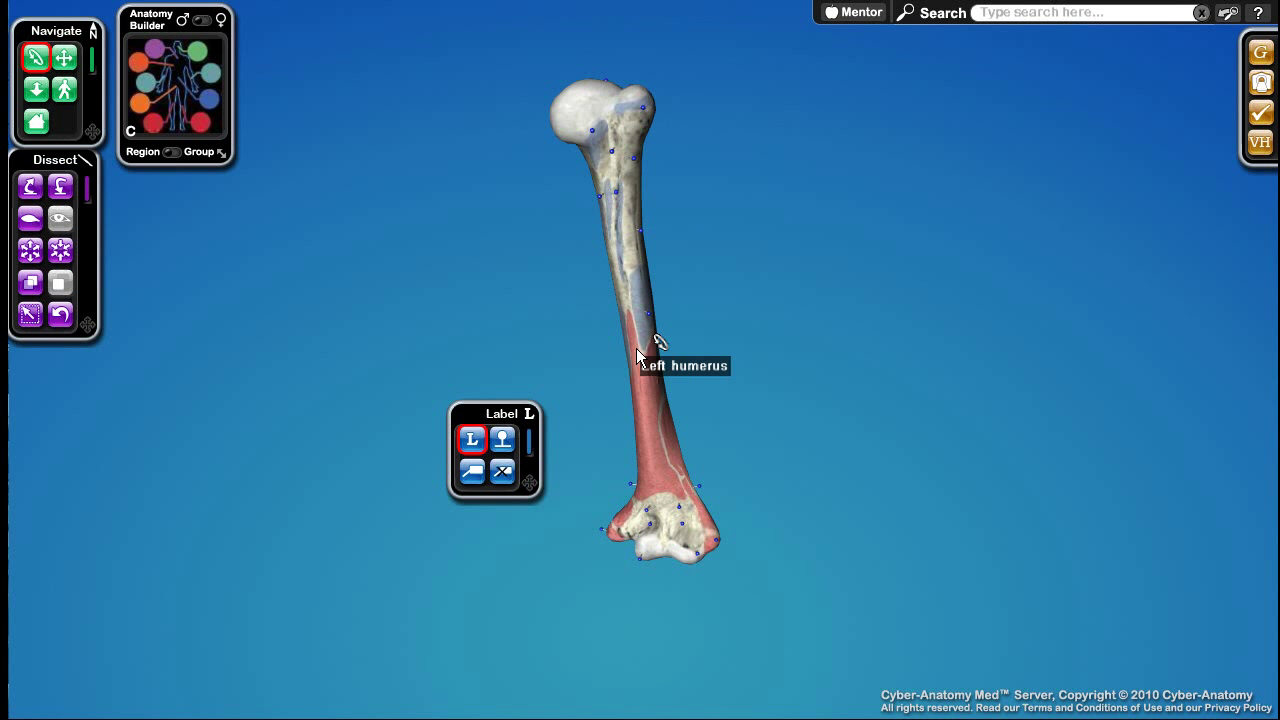
{"action": "left_click", "coordinate": [501, 440]}
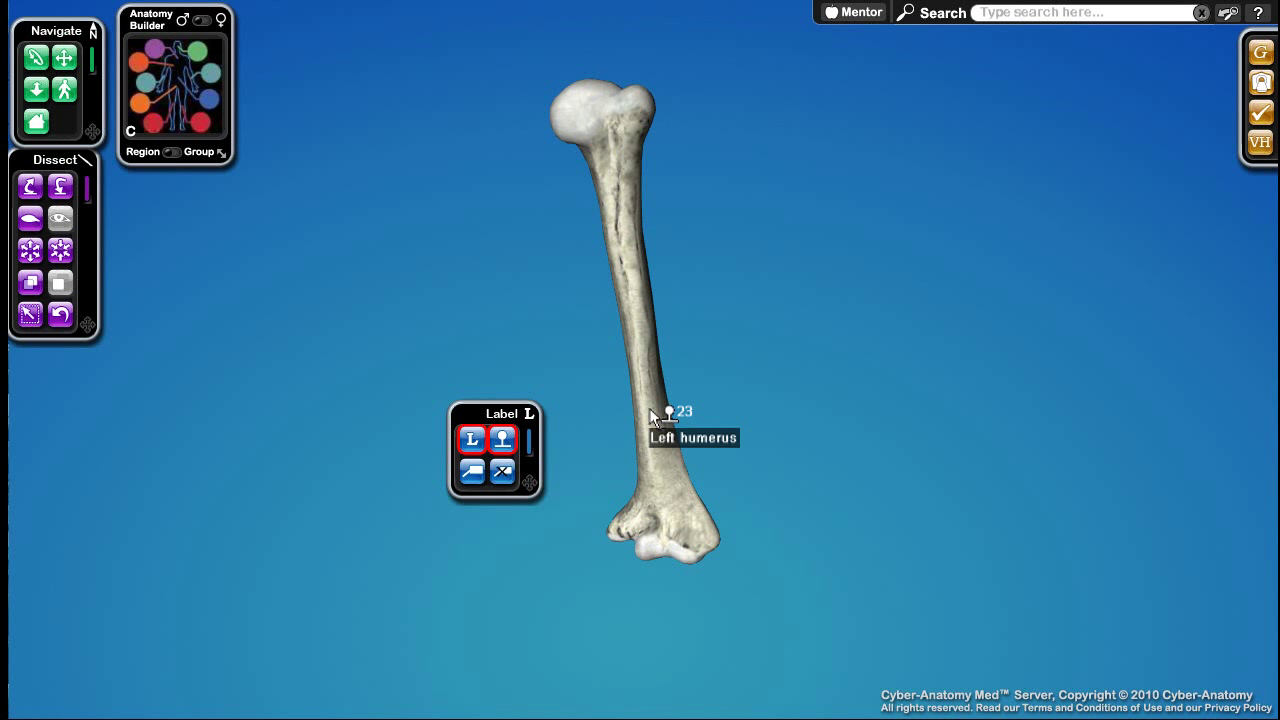
- Reset the view to home, return the humerus to the shoulder, and pick the Label callout tool
{"action": "left_click", "coordinate": [34, 124]}
{"action": "left_click", "coordinate": [54, 243]}
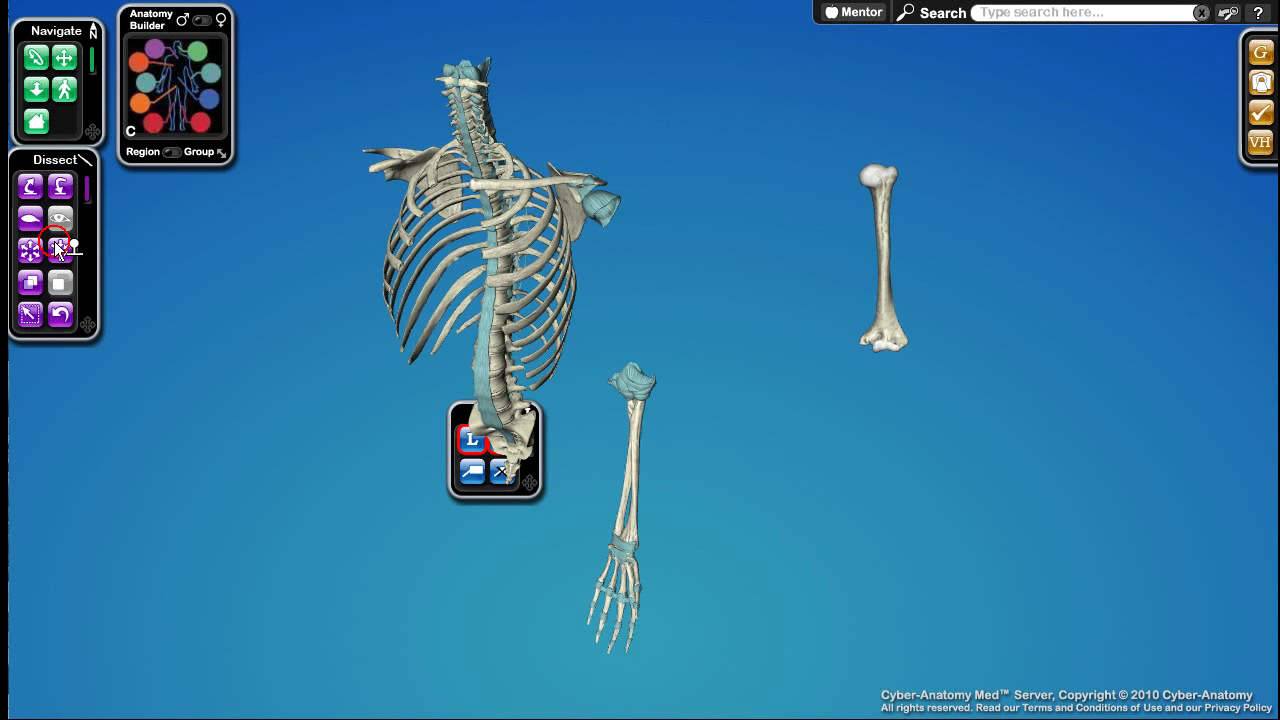
{"action": "left_click_drag", "start_coordinate": [535, 489], "coordinate": [361, 506]}
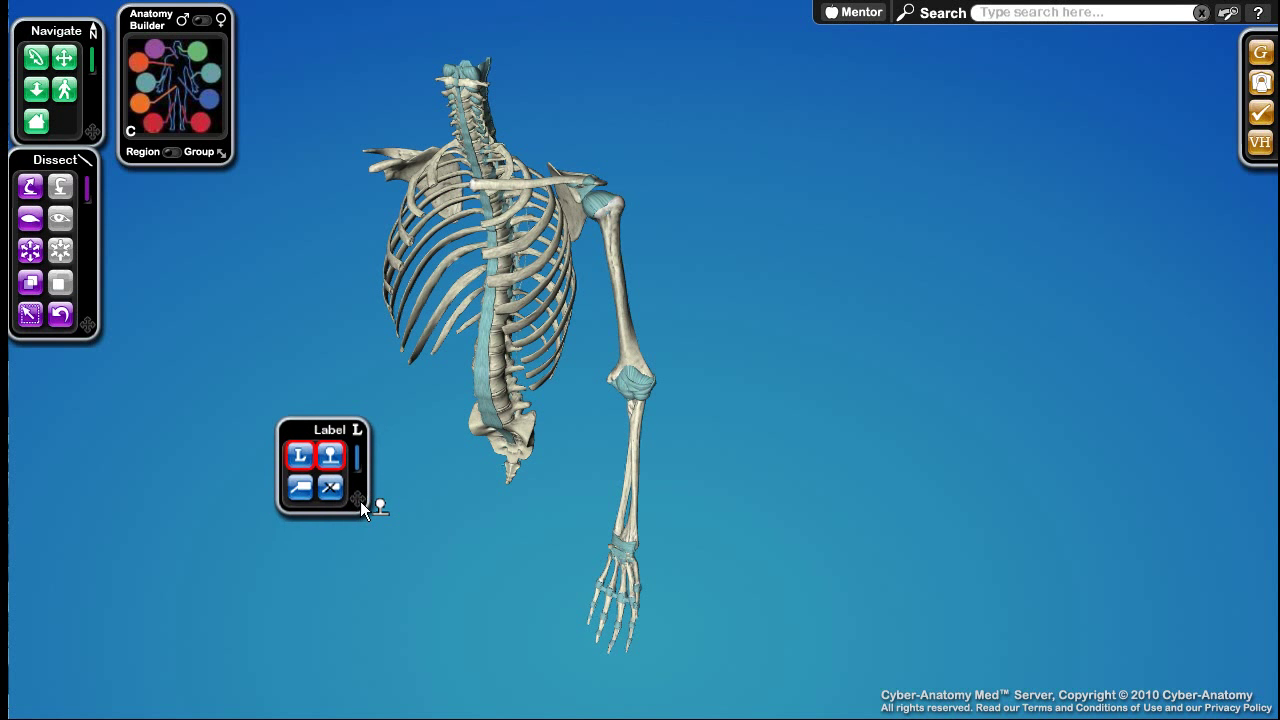
{"action": "left_click", "coordinate": [298, 489]}
{"action": "left_click_drag", "start_coordinate": [357, 466], "coordinate": [355, 444]}
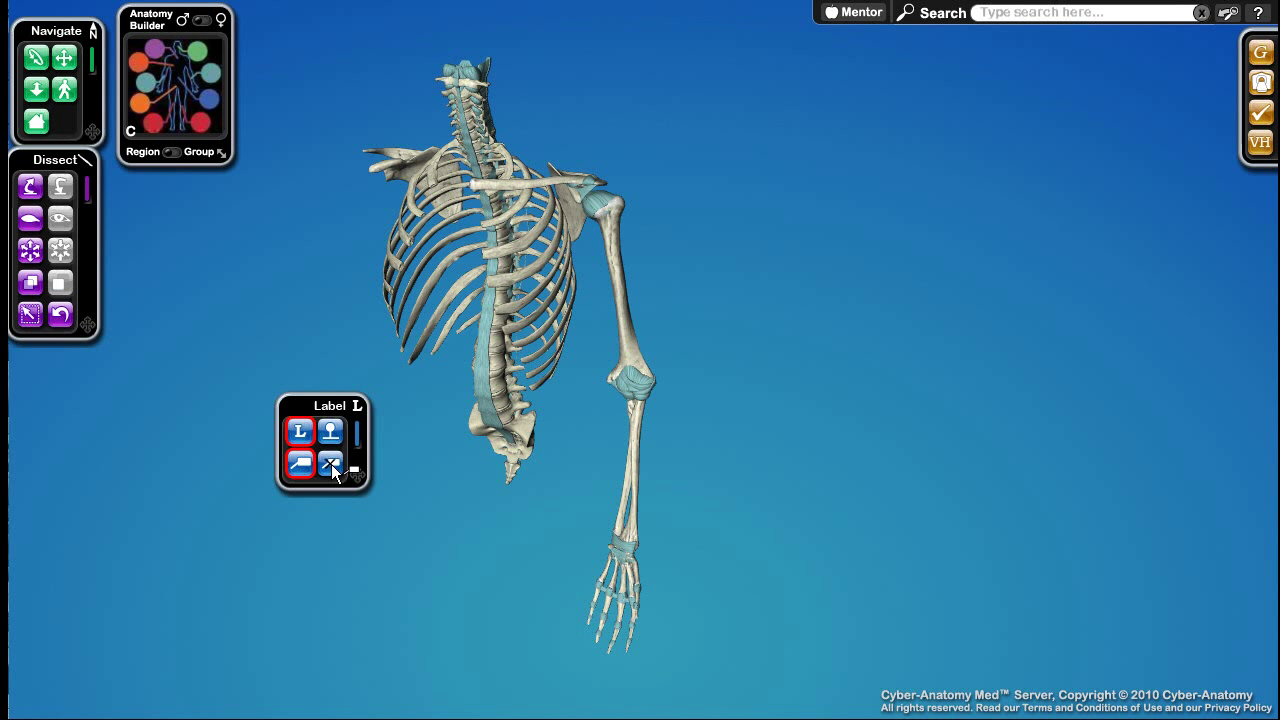
- Place callout labels 'Left humerus', 'Left radius' and 'Left ulna' on the arm bones
{"action": "left_click", "coordinate": [617, 268]}
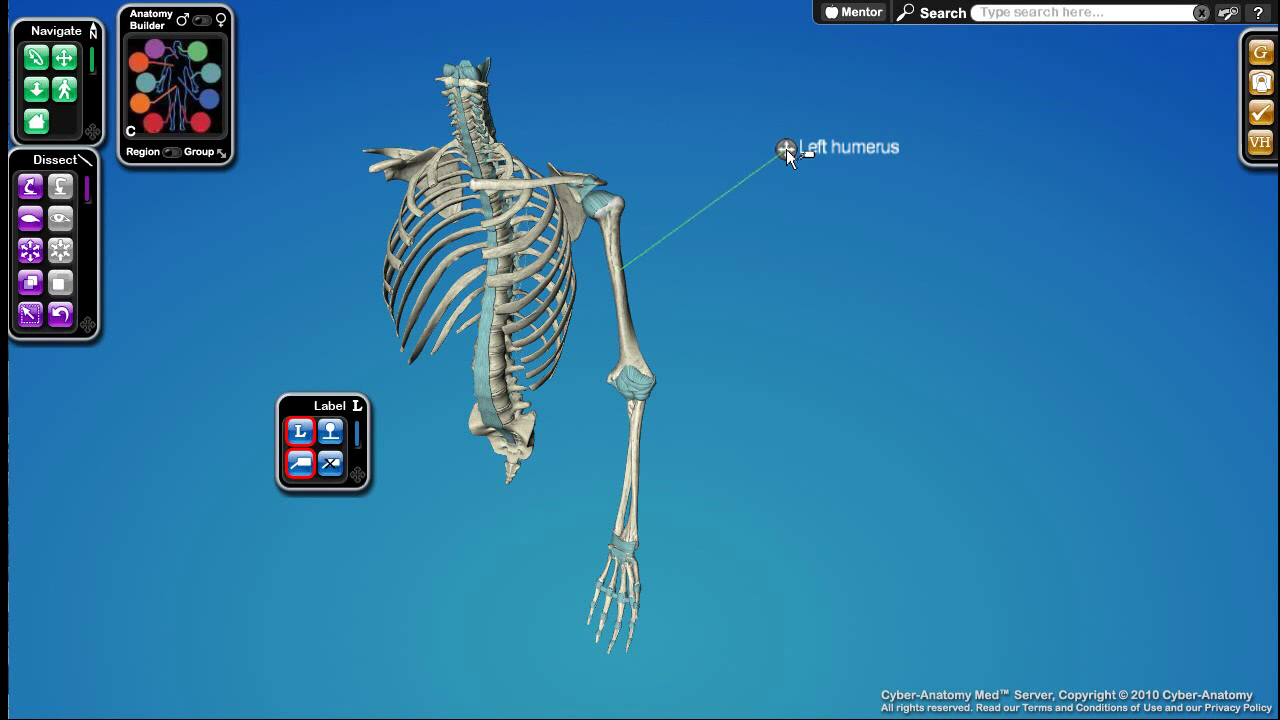
{"action": "left_click", "coordinate": [785, 149]}
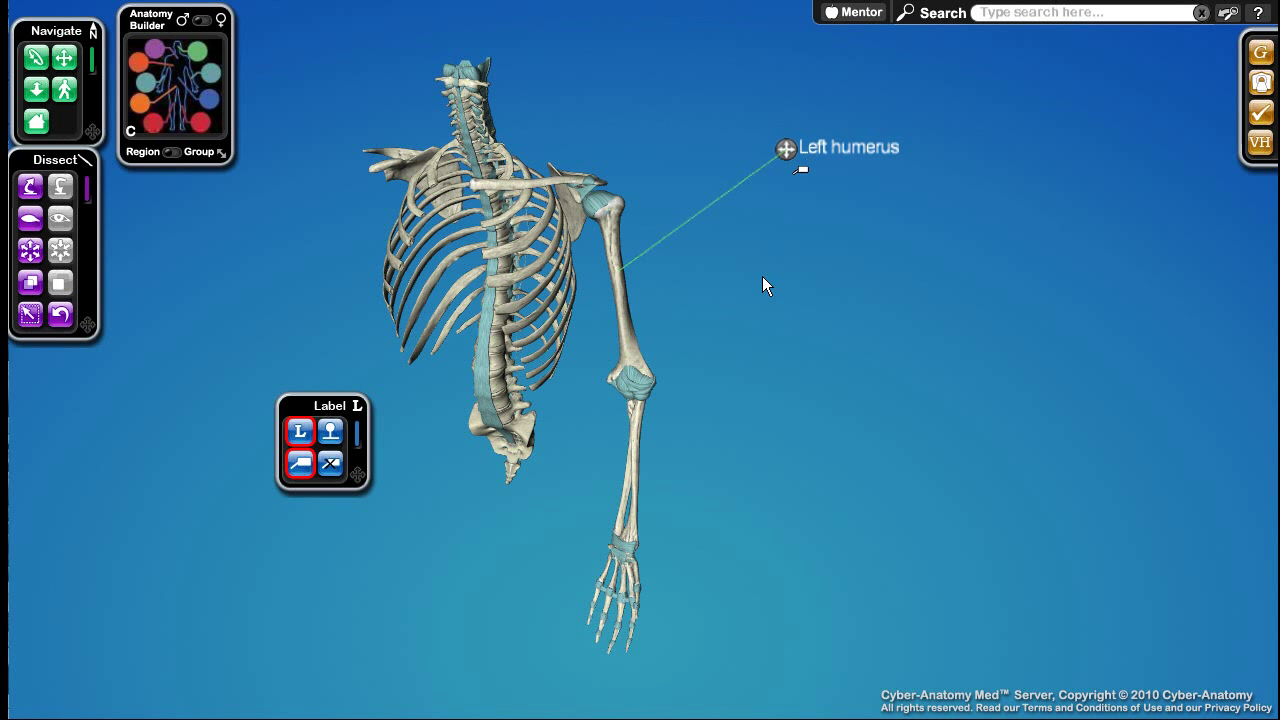
{"action": "left_click", "coordinate": [634, 490]}
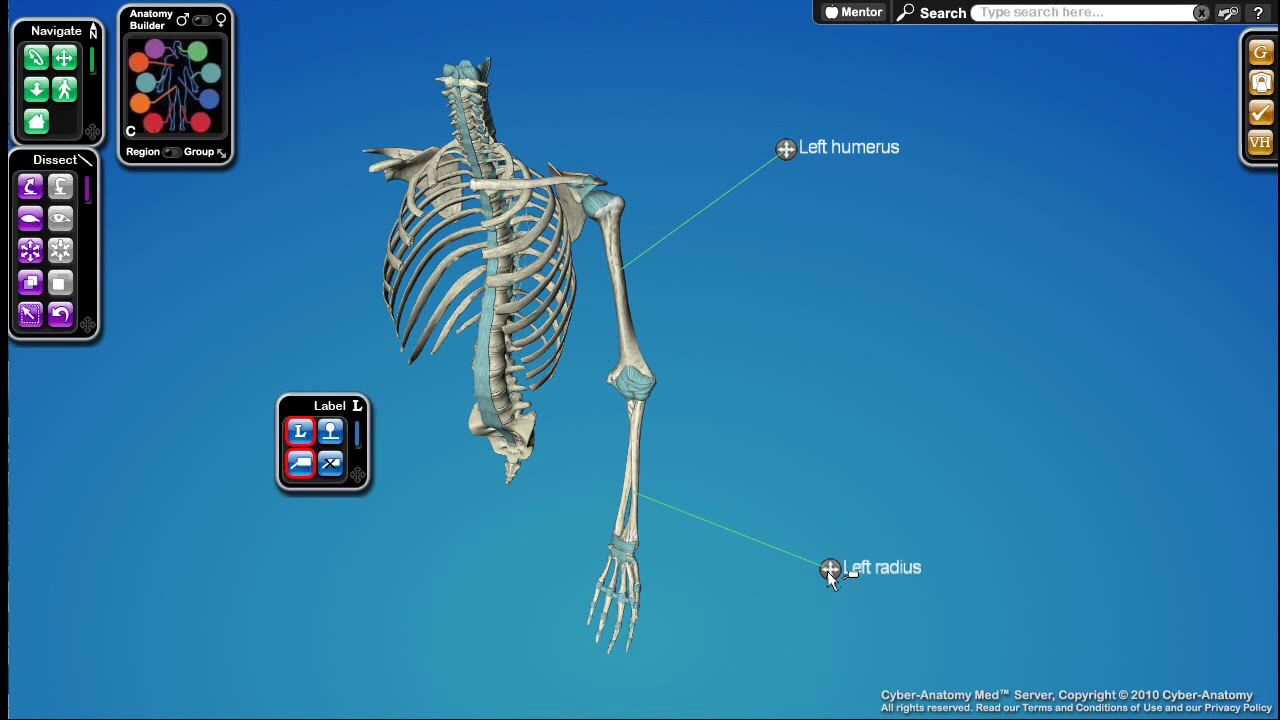
{"action": "left_click", "coordinate": [787, 577]}
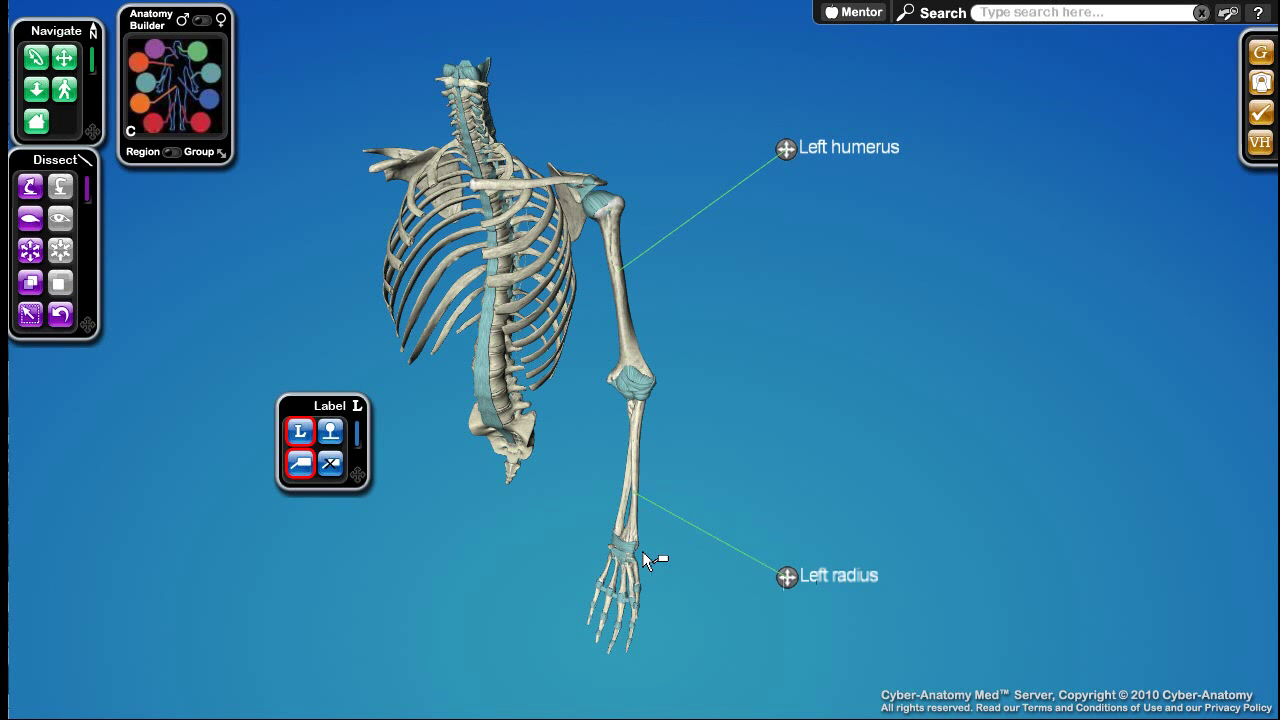
{"action": "left_click", "coordinate": [622, 524]}
{"action": "left_click", "coordinate": [467, 585]}
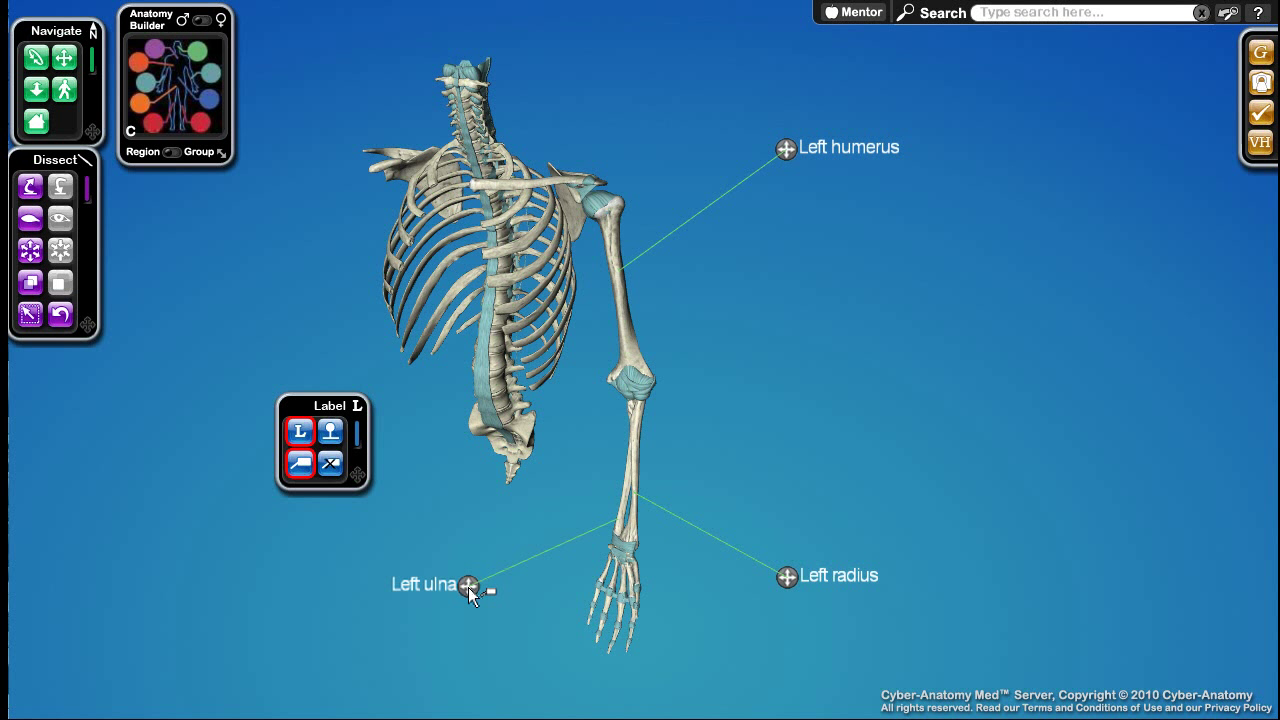
- Rotate the skeleton past its left side to a full back view
{"action": "left_click", "coordinate": [40, 62]}
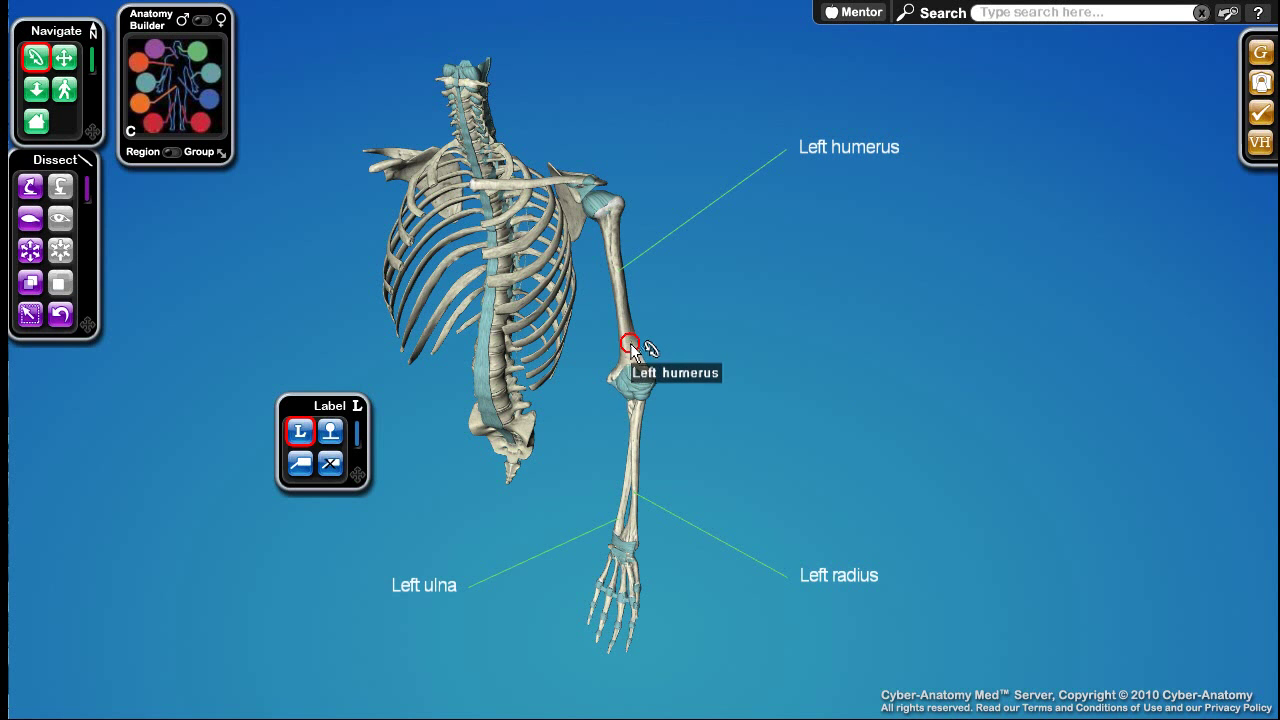
{"action": "left_click_drag", "start_coordinate": [630, 345], "coordinate": [300, 291]}
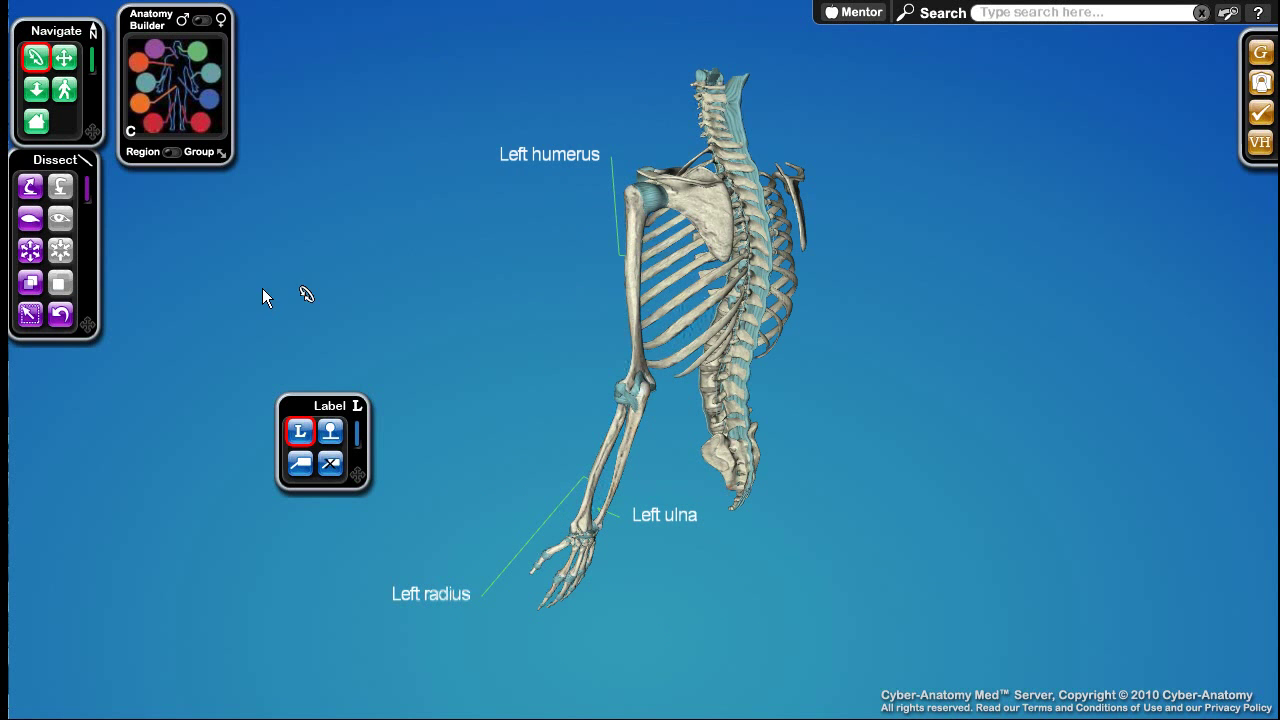
{"action": "left_click_drag", "start_coordinate": [633, 331], "coordinate": [755, 325]}
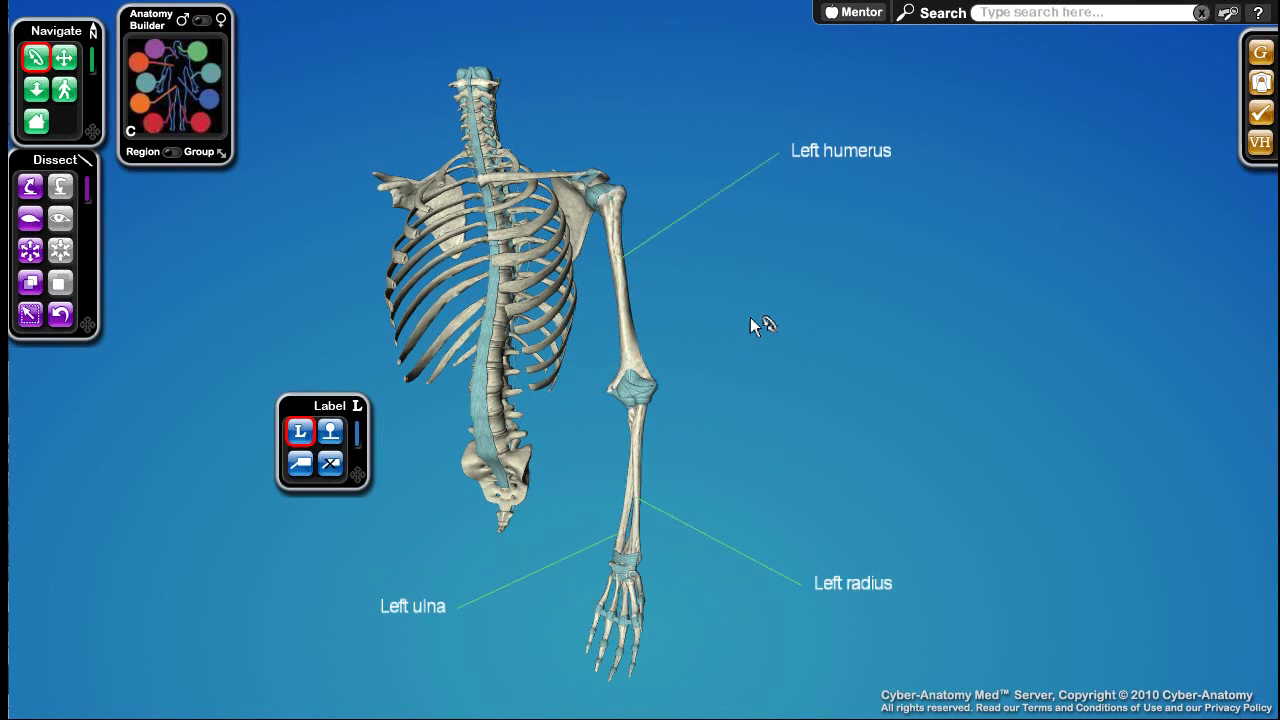
- Move the Left humerus label closer in and the Left radius label up beside the forearm
{"action": "left_click", "coordinate": [304, 466]}
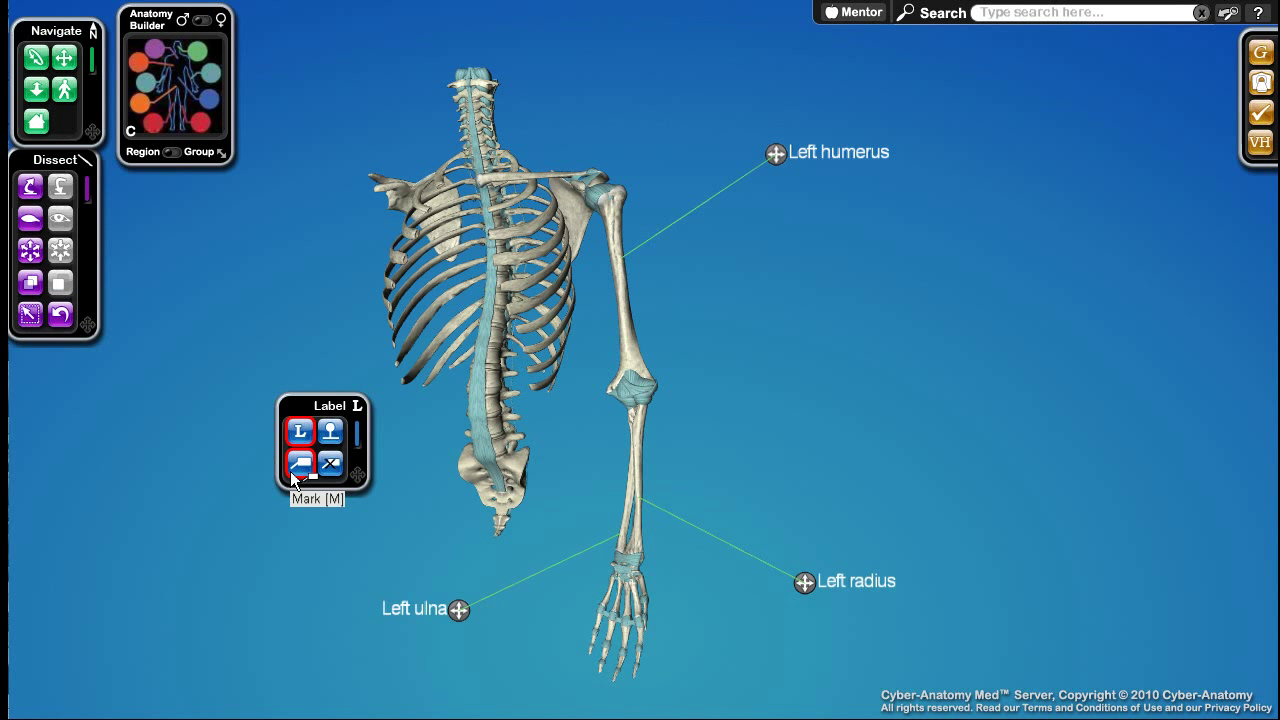
{"action": "mouse_move", "coordinate": [775, 151]}
{"action": "left_mouse_down"}
{"action": "mouse_move", "coordinate": [785, 220]}
{"action": "mouse_move", "coordinate": [692, 179]}
{"action": "mouse_move", "coordinate": [693, 146]}
{"action": "left_mouse_up"}
{"action": "left_click_drag", "start_coordinate": [803, 581], "coordinate": [772, 458]}
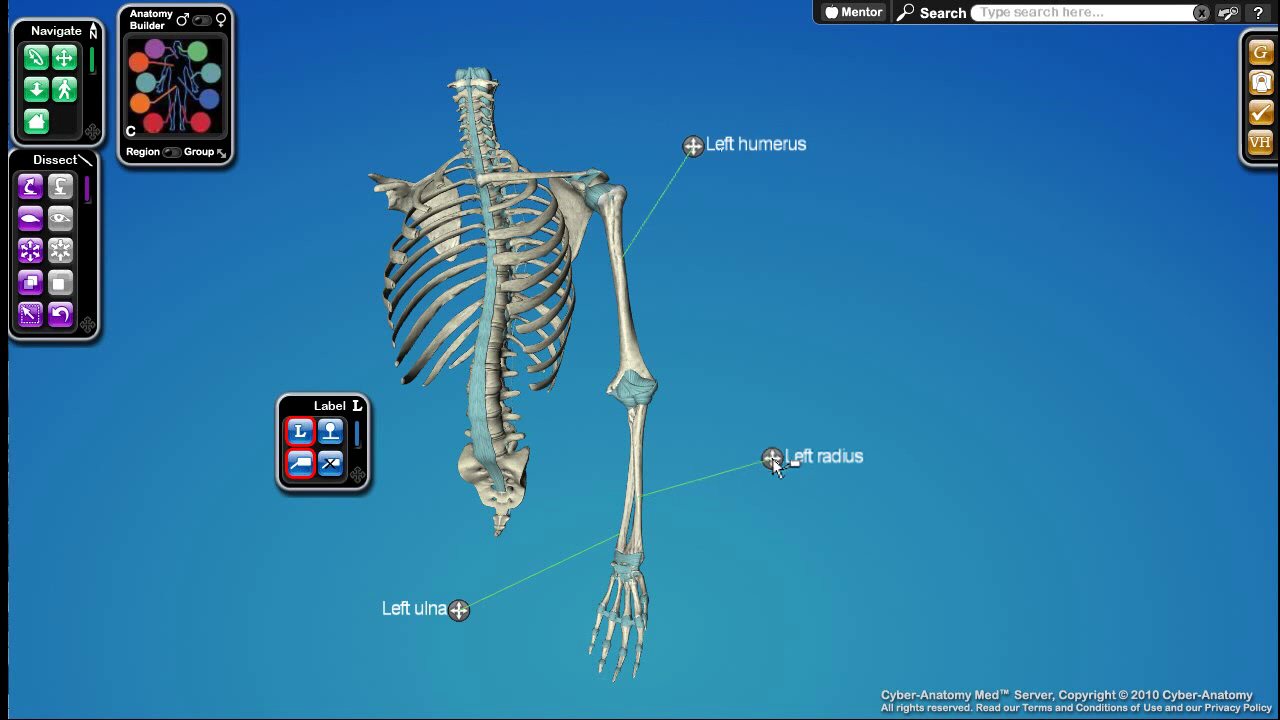
- Delete the Left humerus, Left radius and Left ulna labels
{"action": "left_click", "coordinate": [330, 466]}
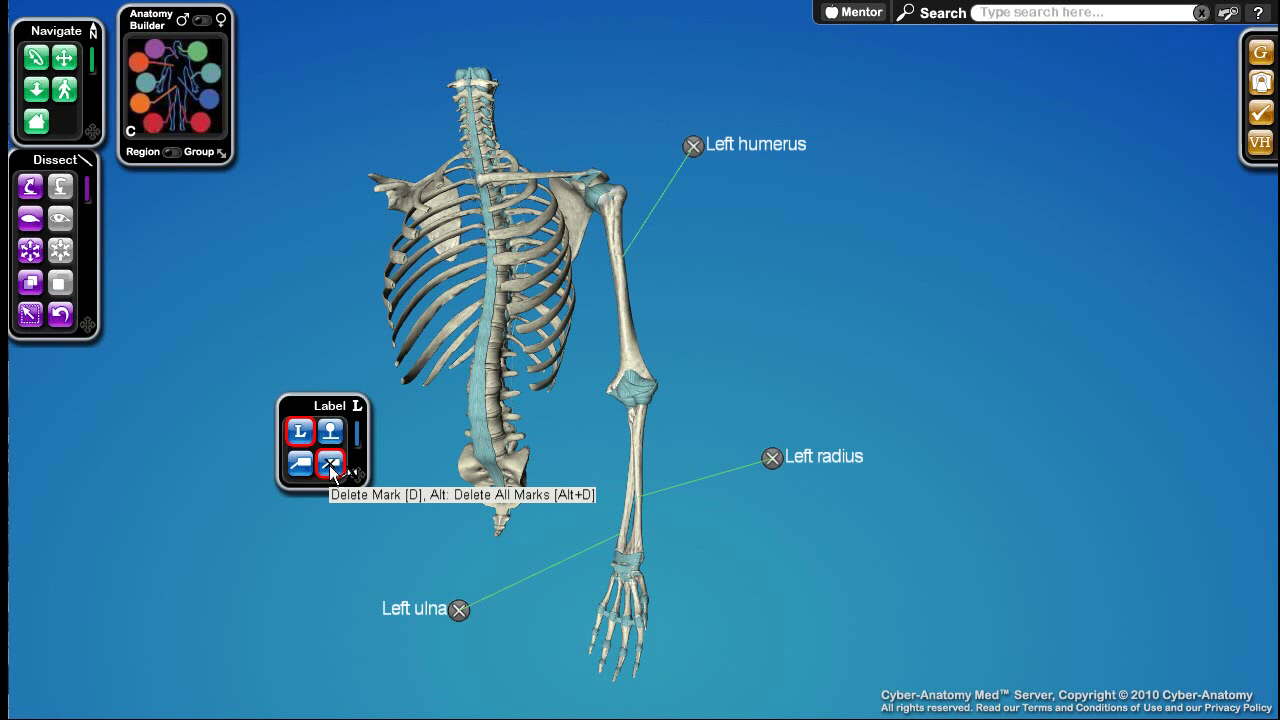
{"action": "left_click", "coordinate": [693, 146]}
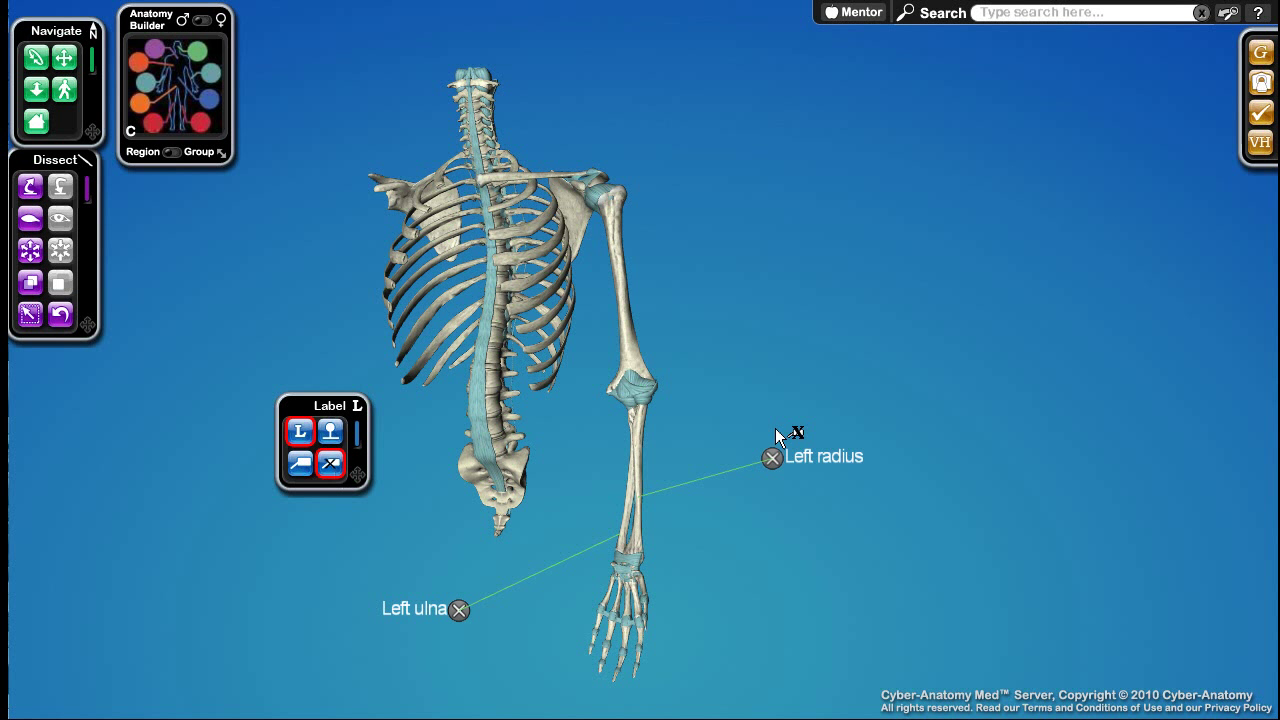
{"action": "left_click", "coordinate": [771, 457]}
{"action": "left_click", "coordinate": [458, 611]}
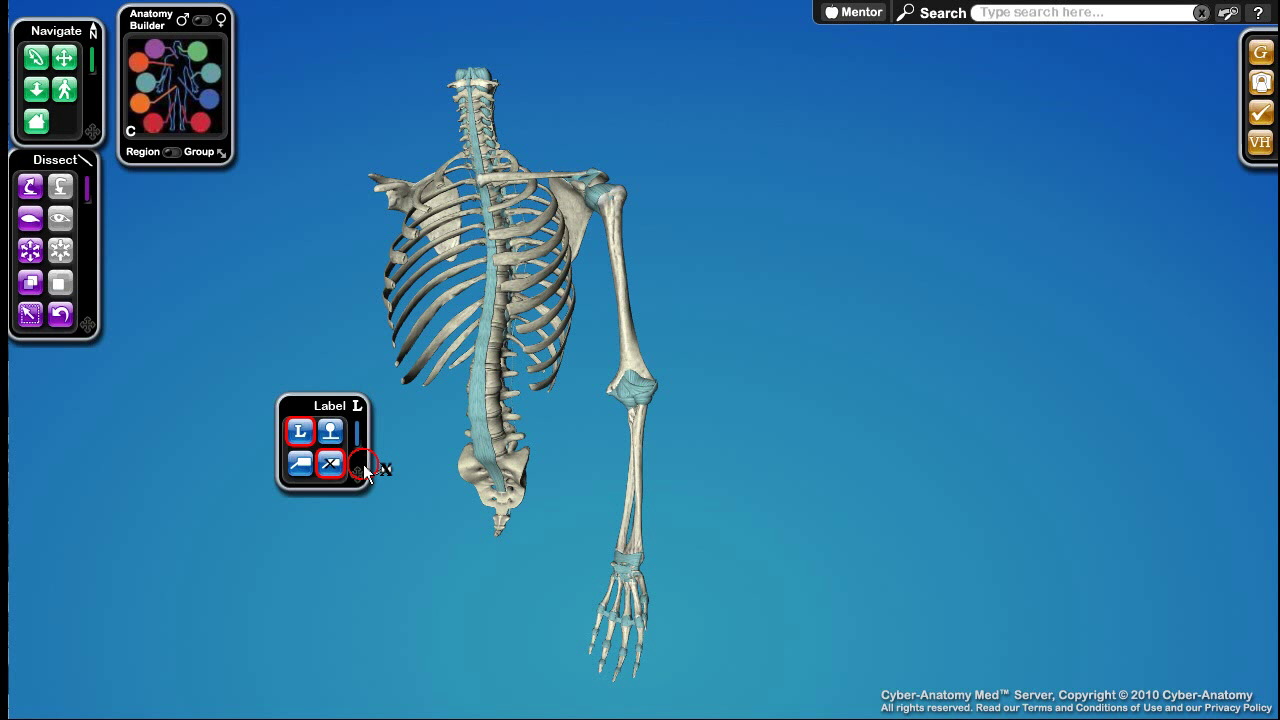
- Drag the Label panel back to the left edge beneath the Dissect panel
{"action": "left_click_drag", "start_coordinate": [362, 470], "coordinate": [119, 432]}
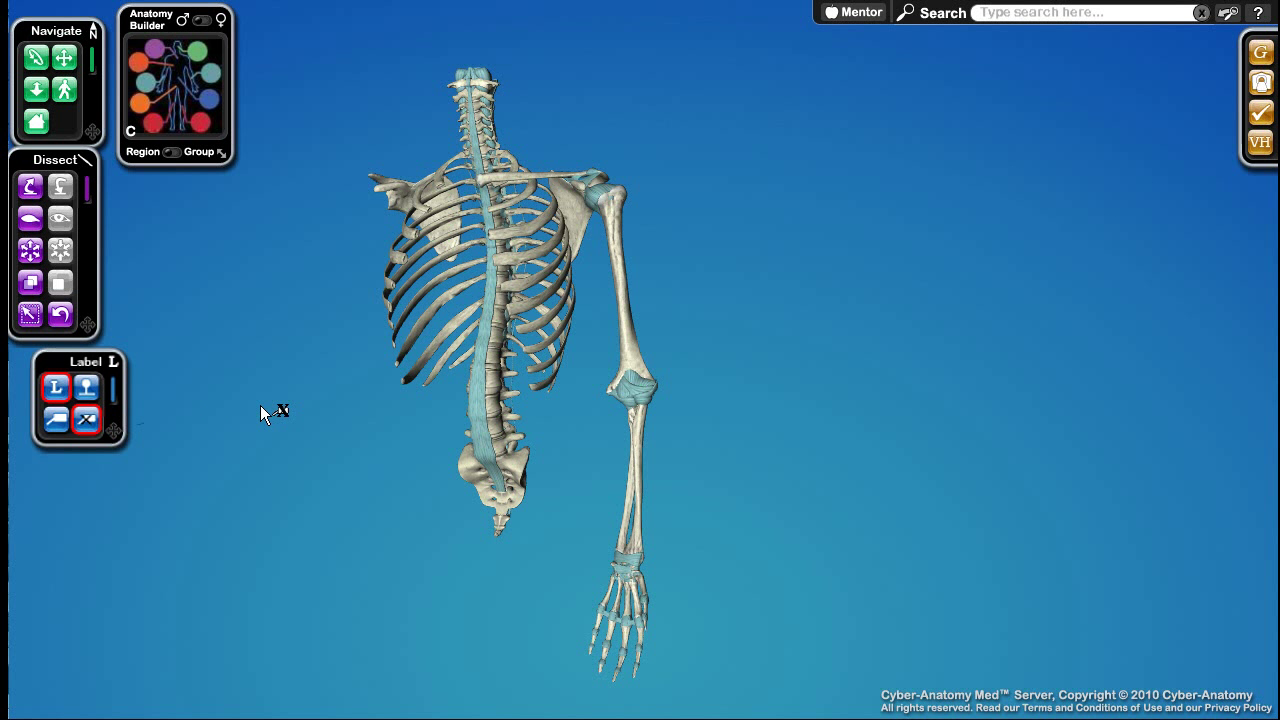